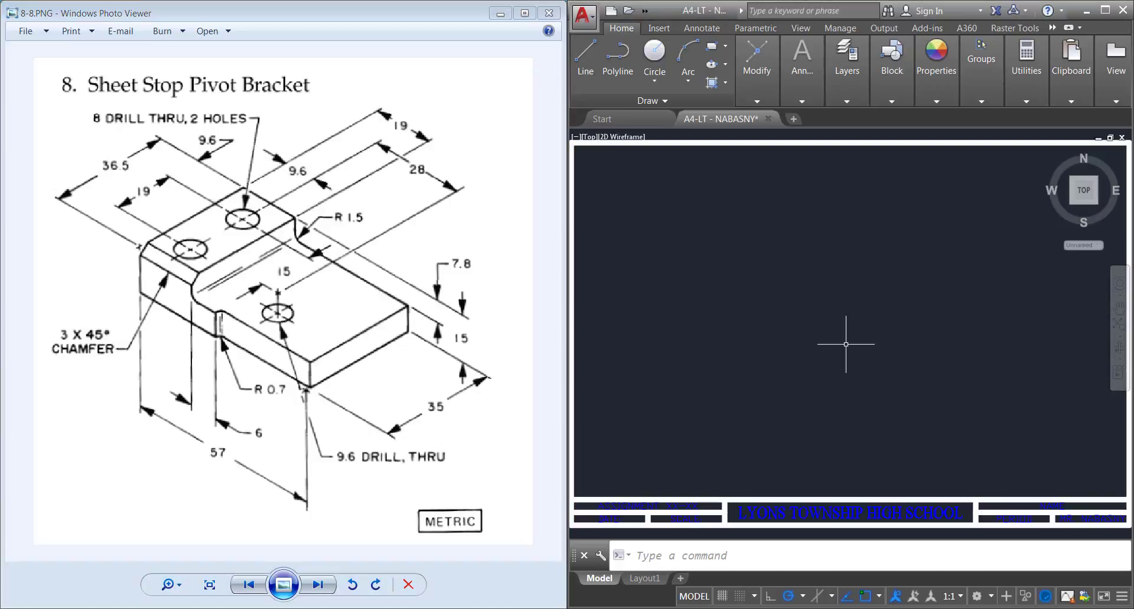
Draw one horizontal and one vertical construction line crossing near the lower-left corner of the drawing area inside the border
text(xl)
key(Return)
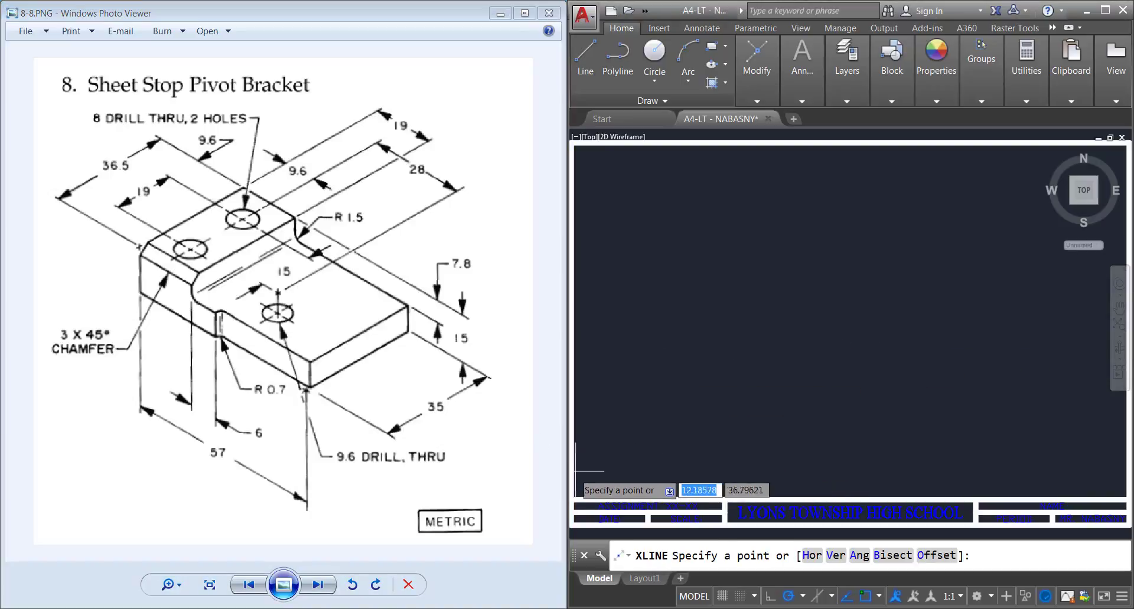
click(604, 473)
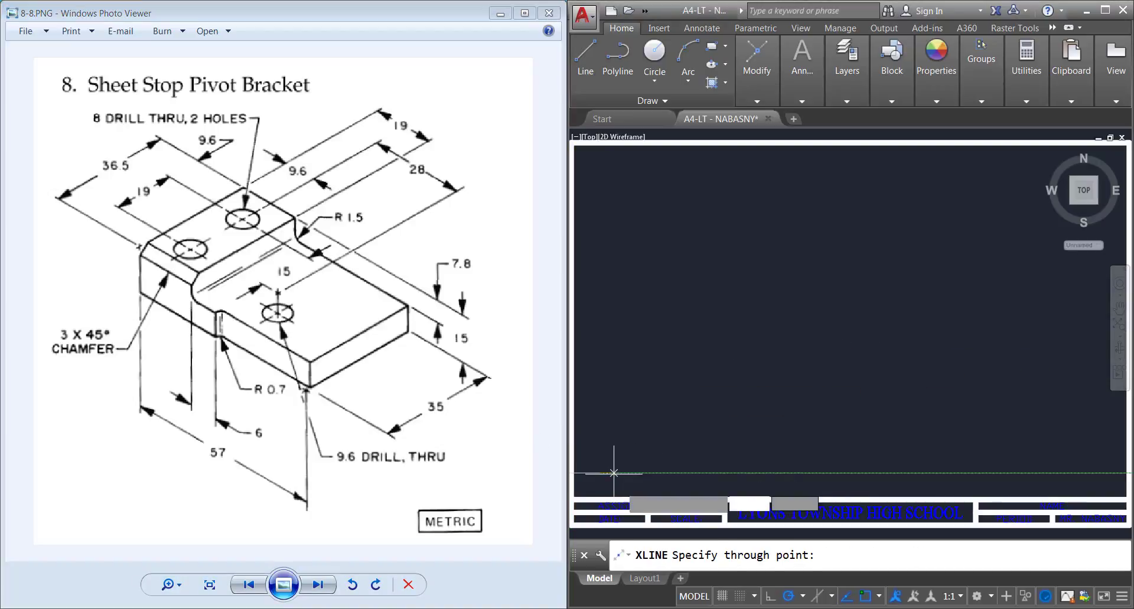
click(614, 473)
click(601, 438)
key(Return)
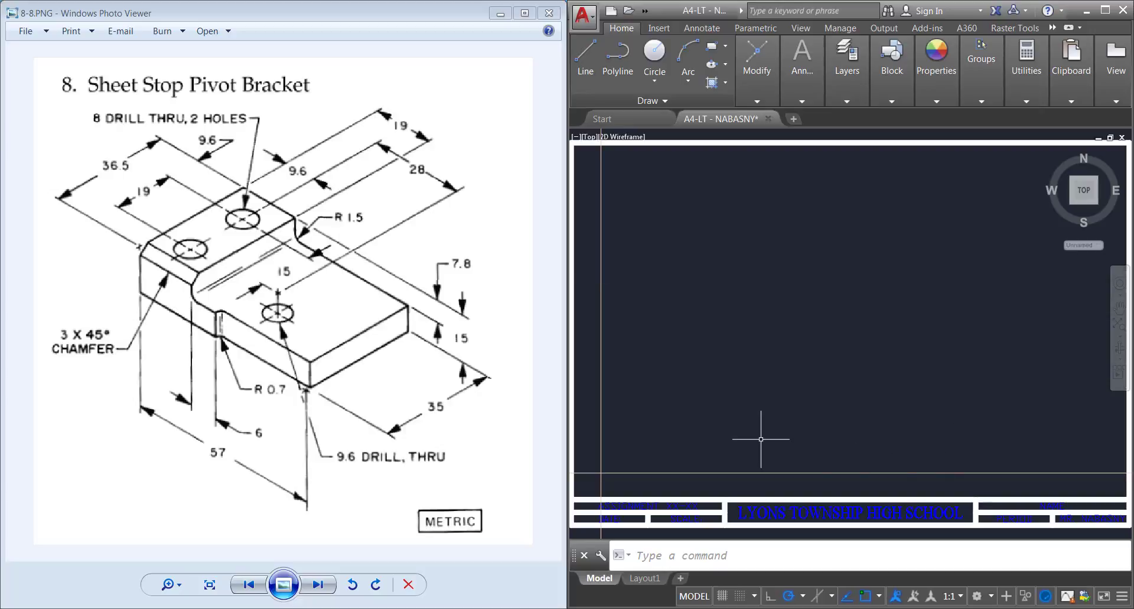
Offset the horizontal construction line 15 mm upward and the vertical construction line 57 mm to the right
text(o)
key(Return)
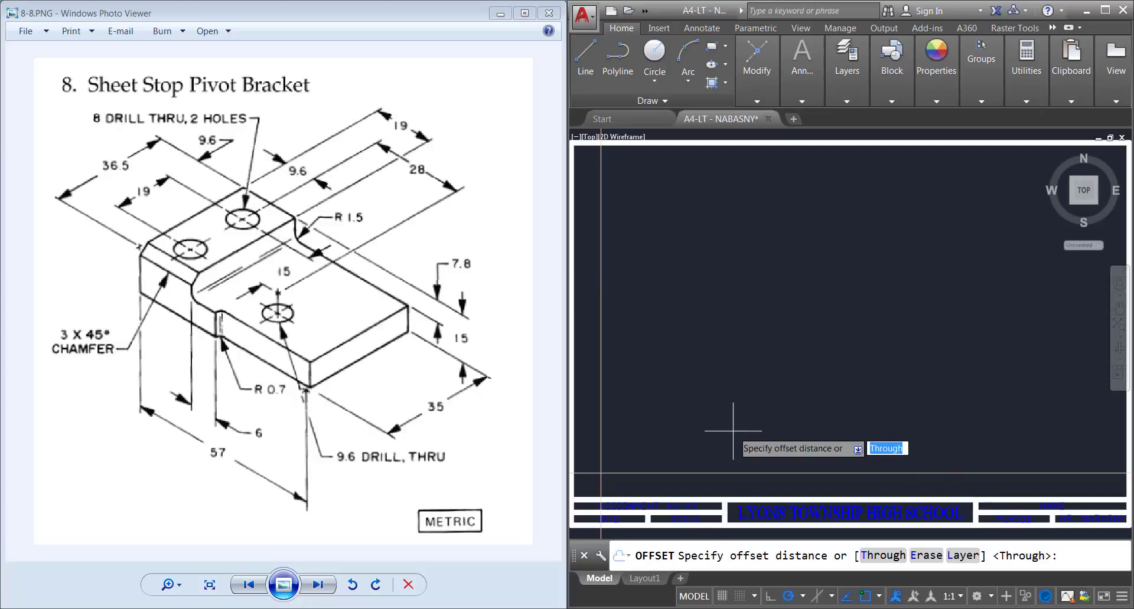
text(10)
key(Return)
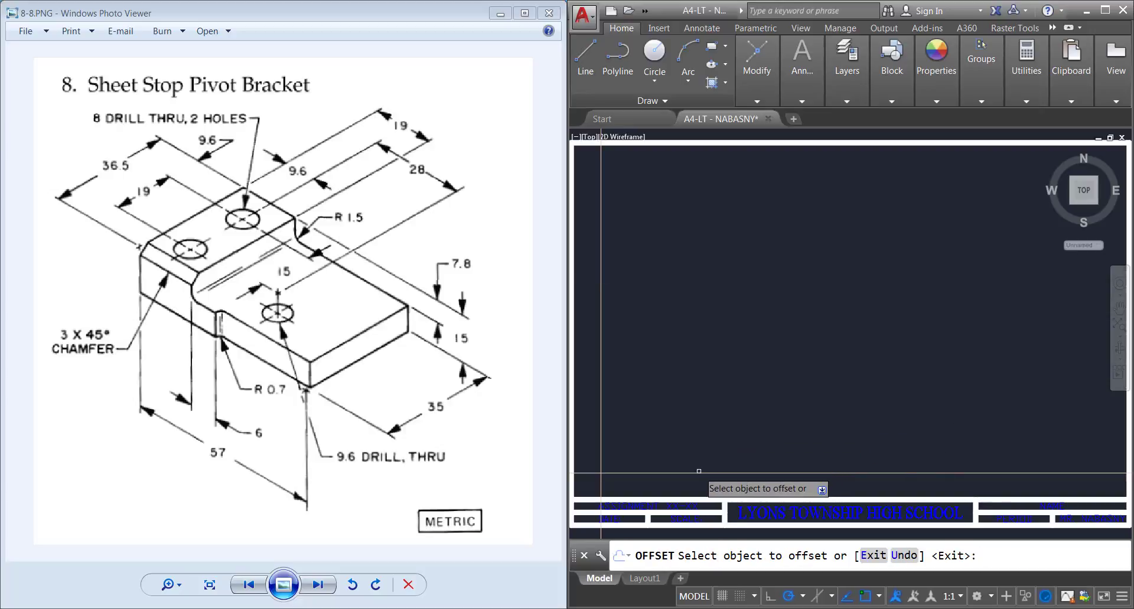
click(698, 473)
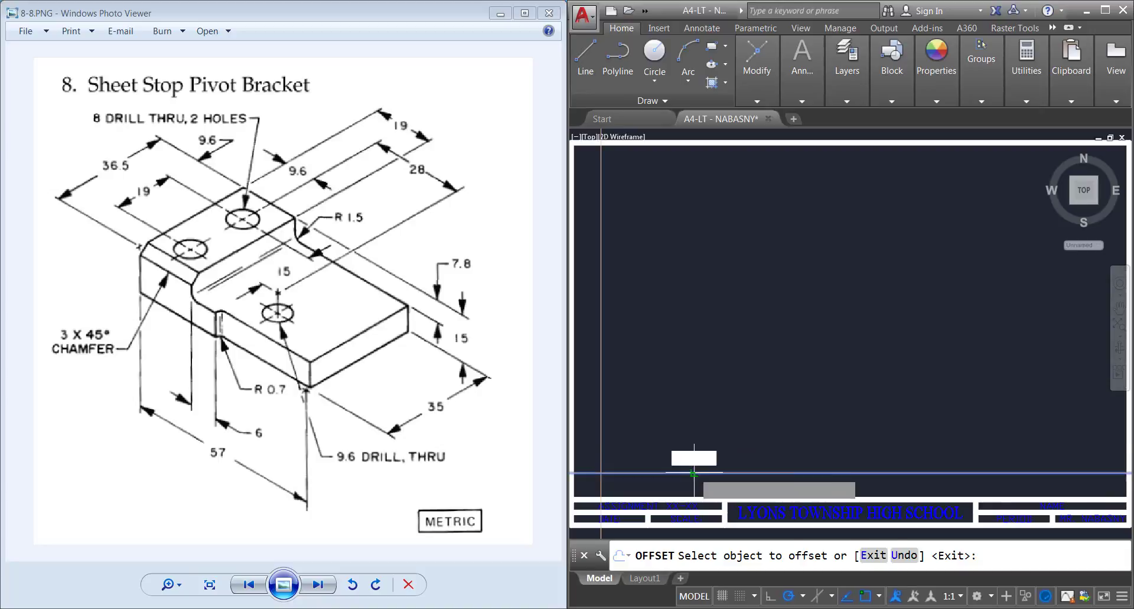
click(699, 436)
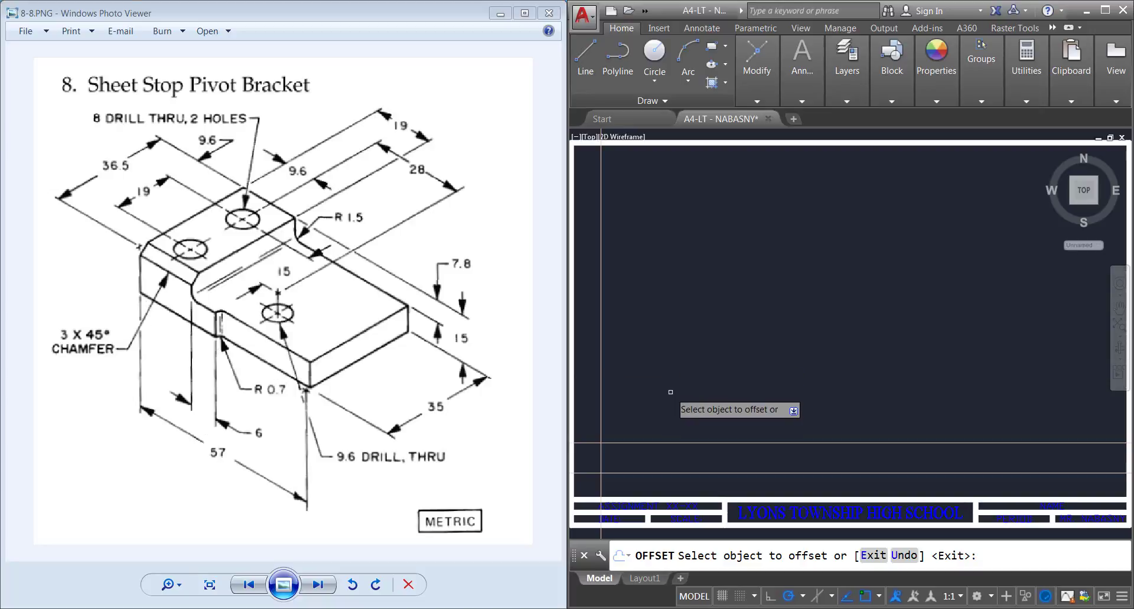
click(600, 448)
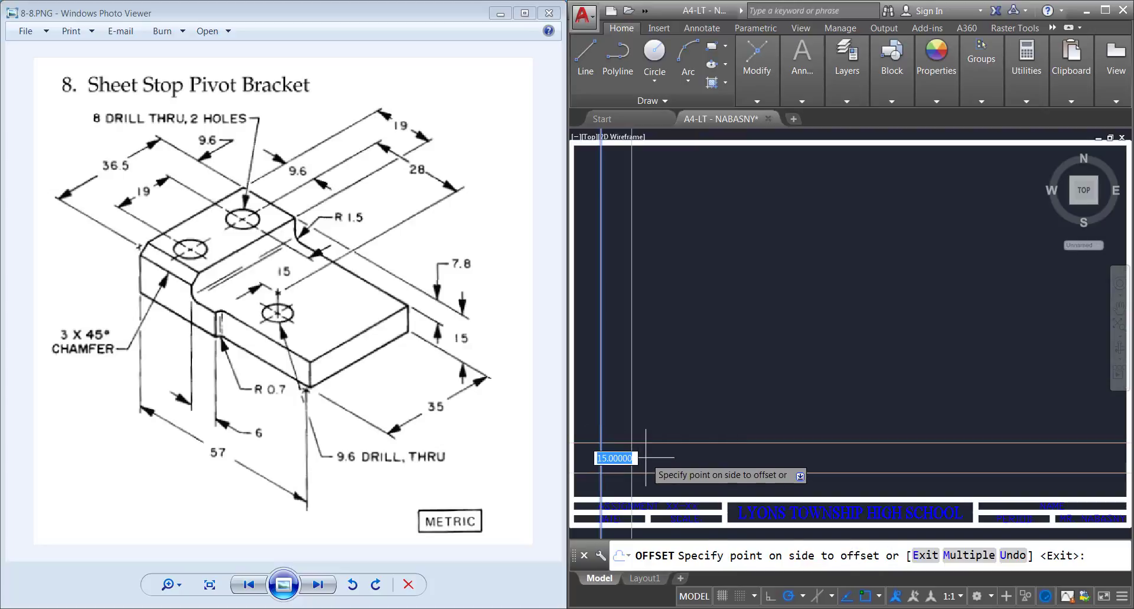
click(646, 457)
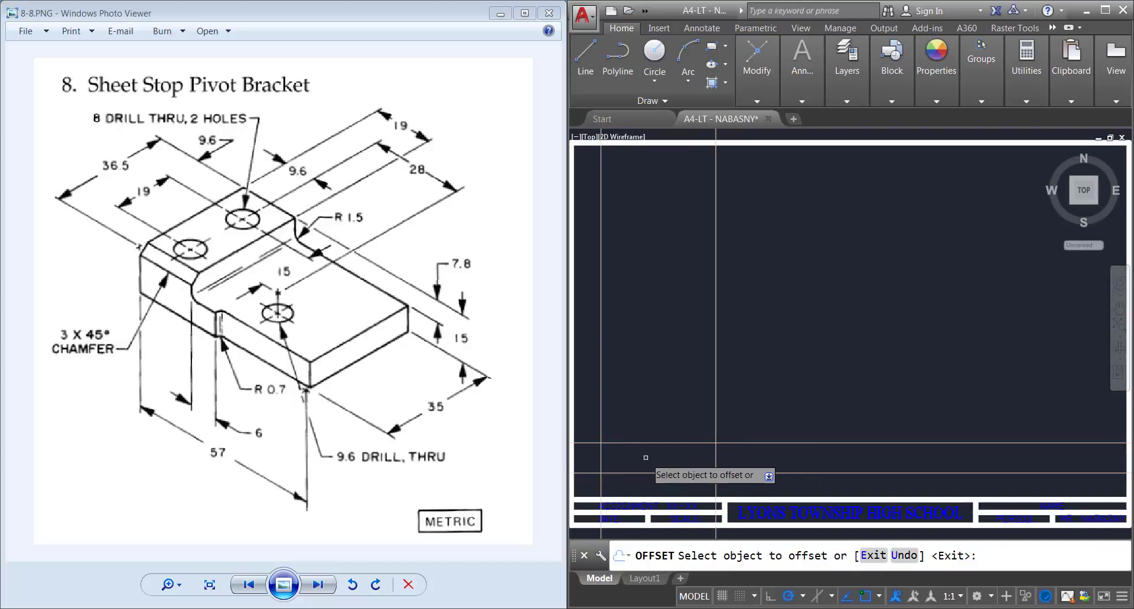
scroll(595, 460, up, 2)
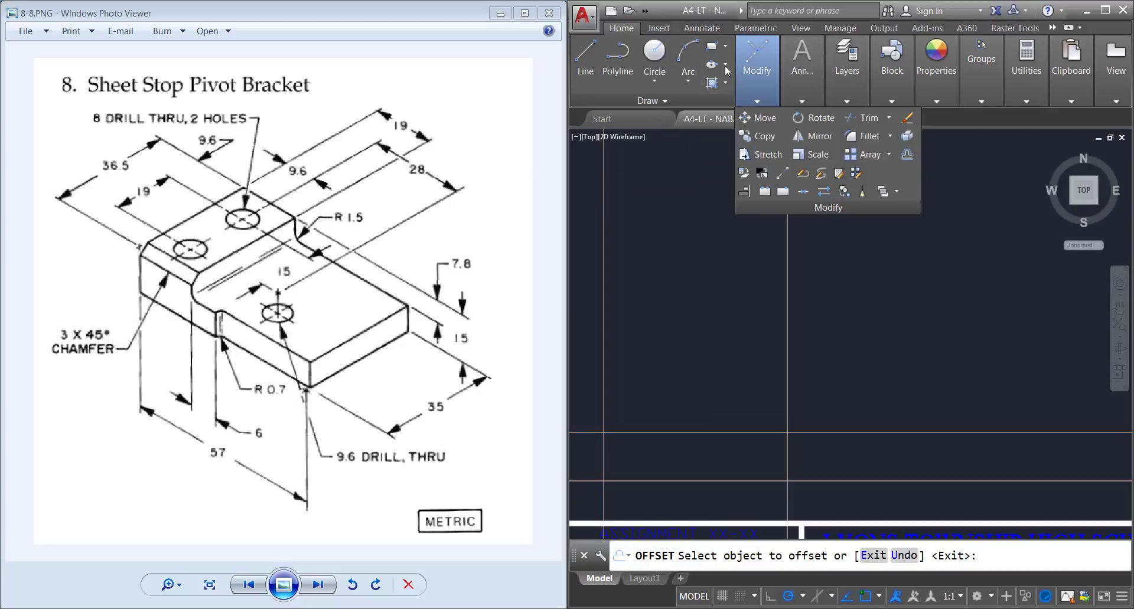
click(719, 48)
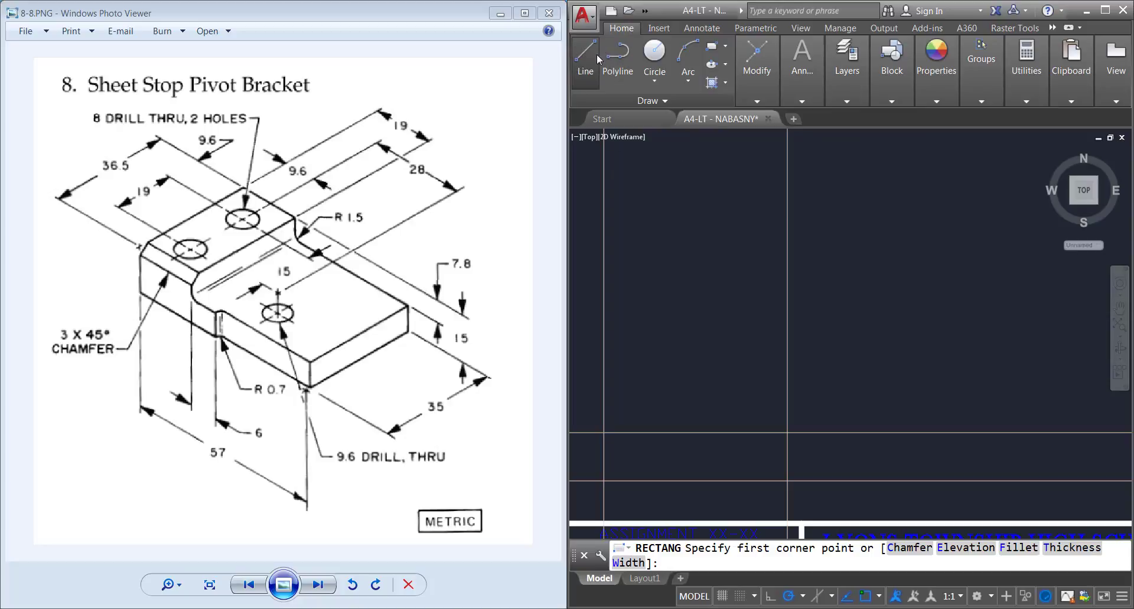
click(596, 54)
click(610, 428)
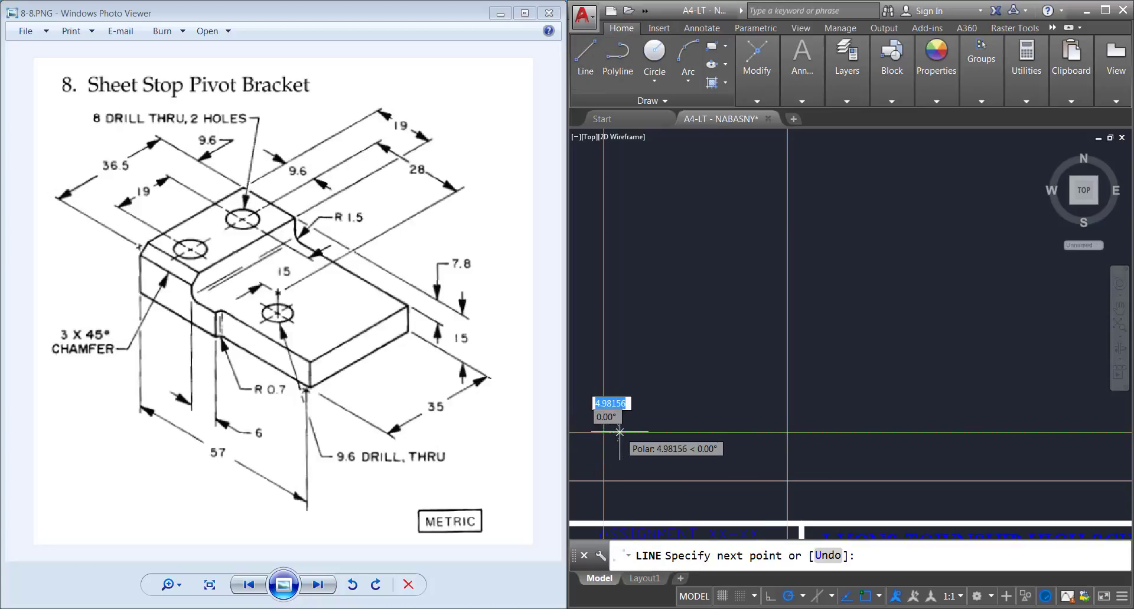
key(Escape)
Make OBJECT the current layer
mouse_move(846, 62)
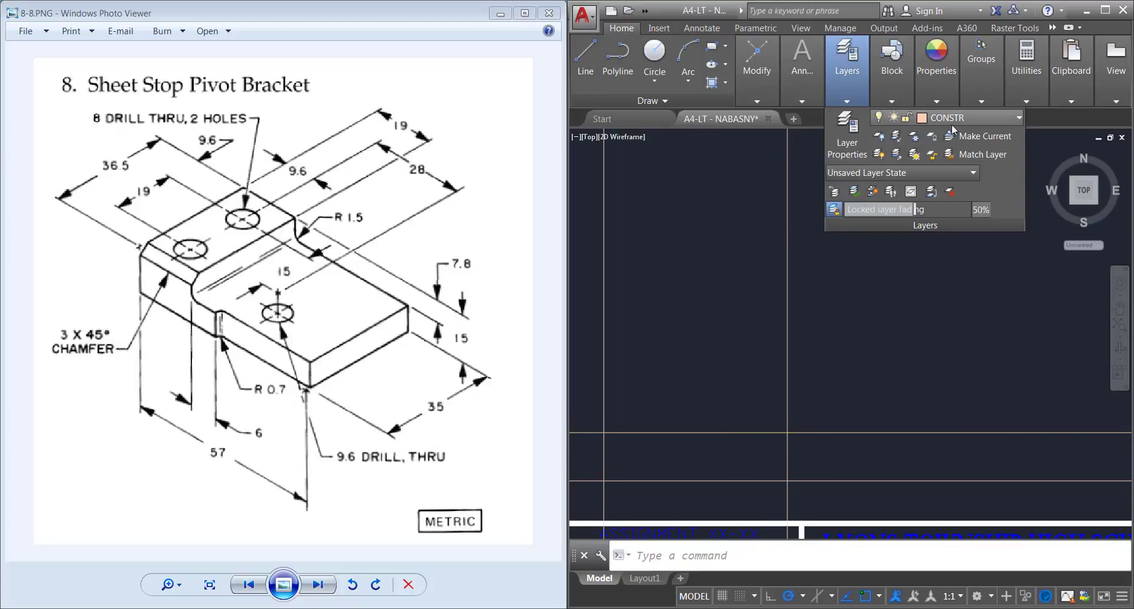
click(969, 117)
click(961, 188)
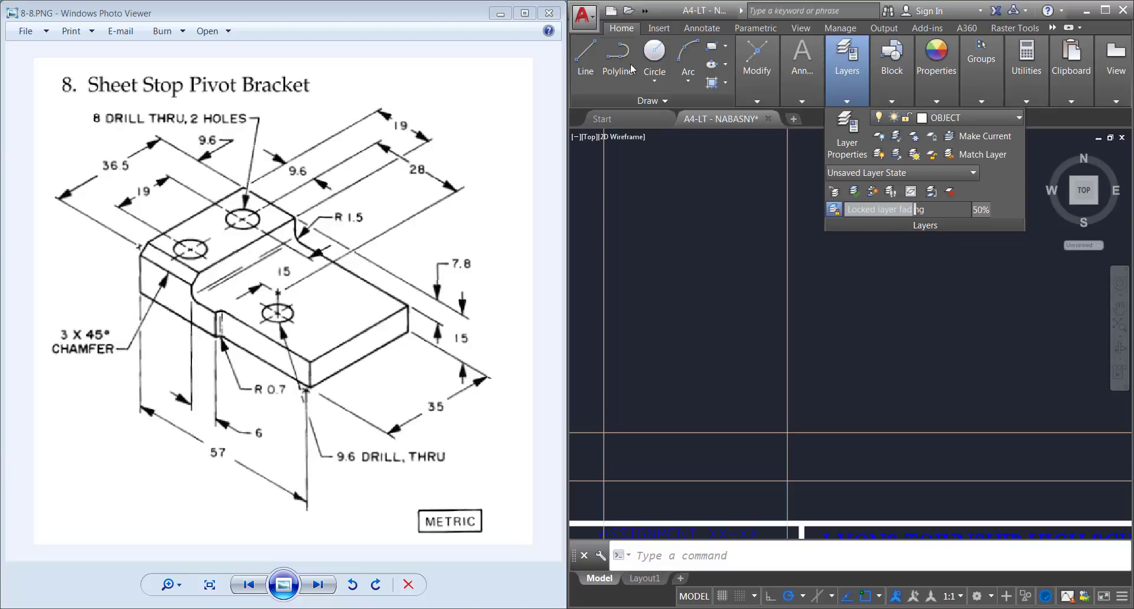
Draw the closed stepped front-view outline within the construction lines, with a 19 mm top edge from the left side and a 7.8 mm step down
click(583, 58)
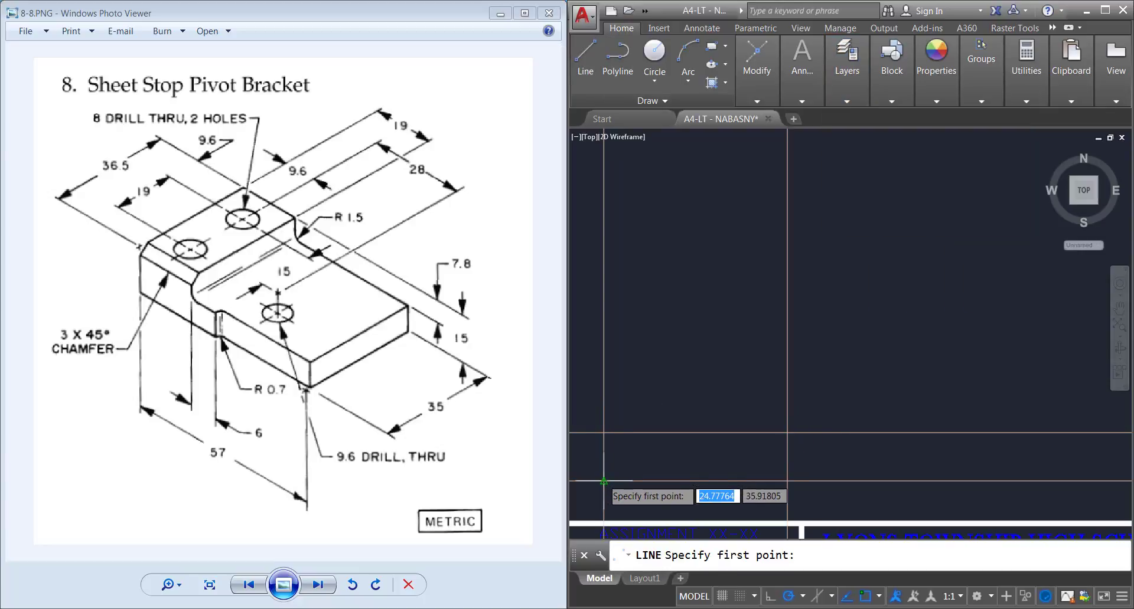
click(603, 432)
click(603, 433)
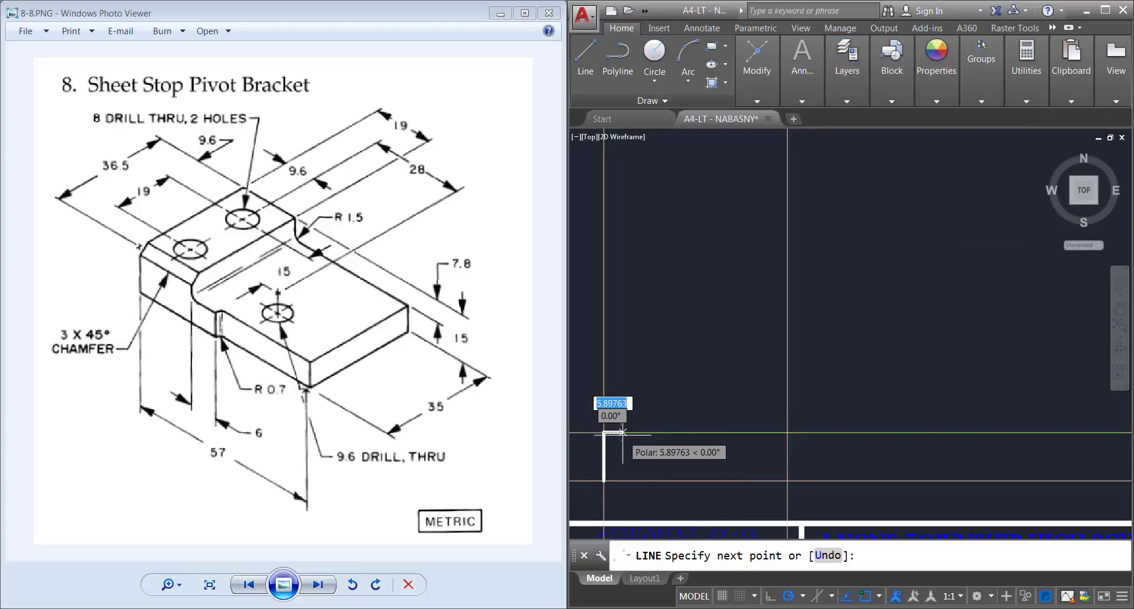
text(19)
key(Return)
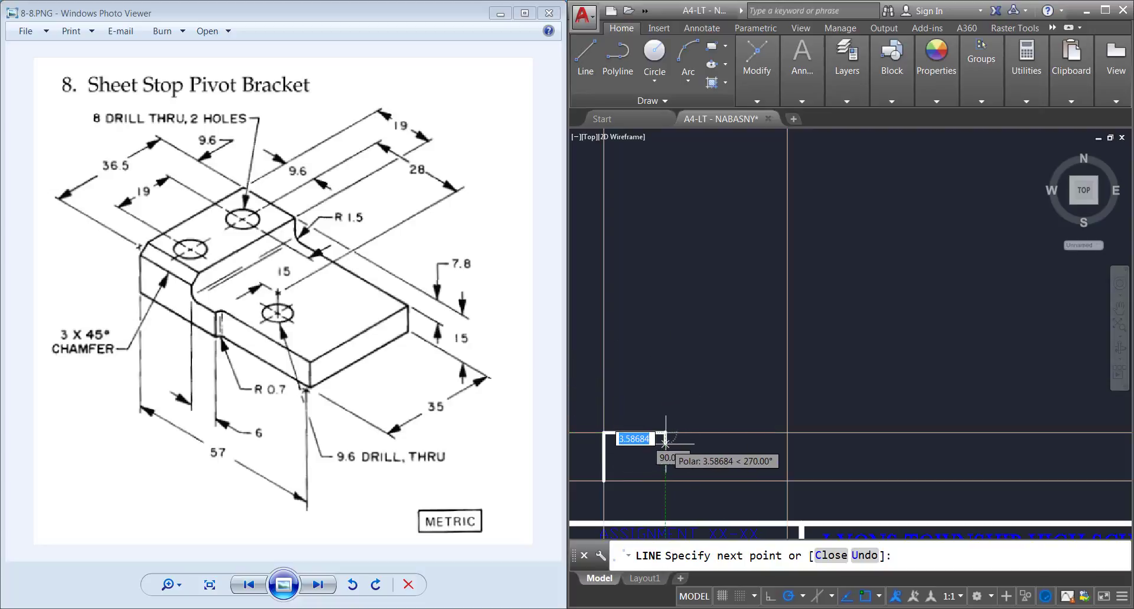
text(7)
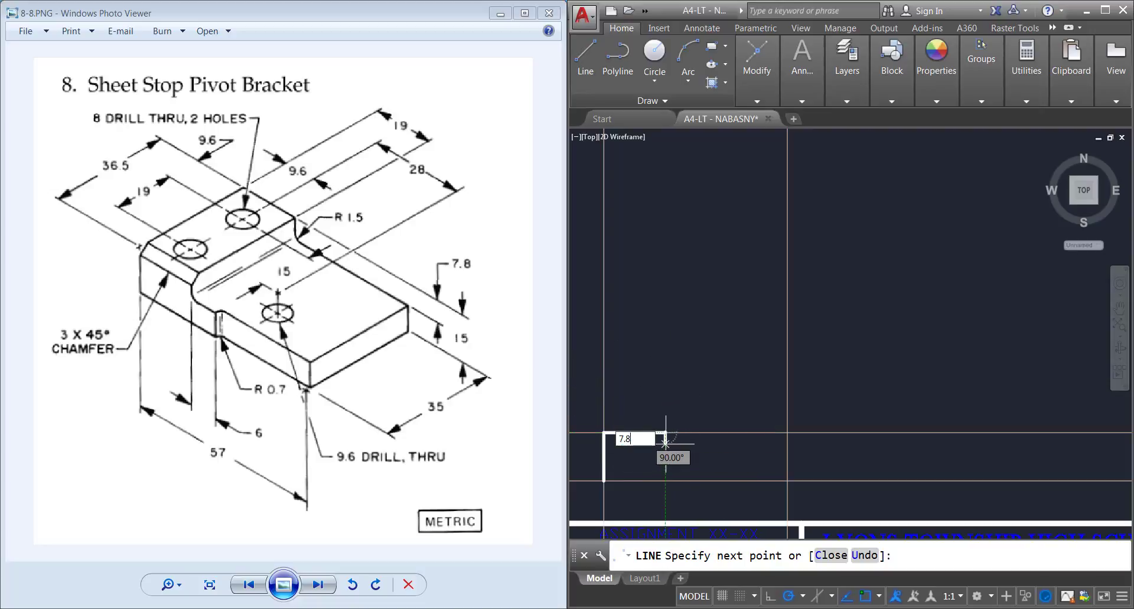
text(.8)
key(Return)
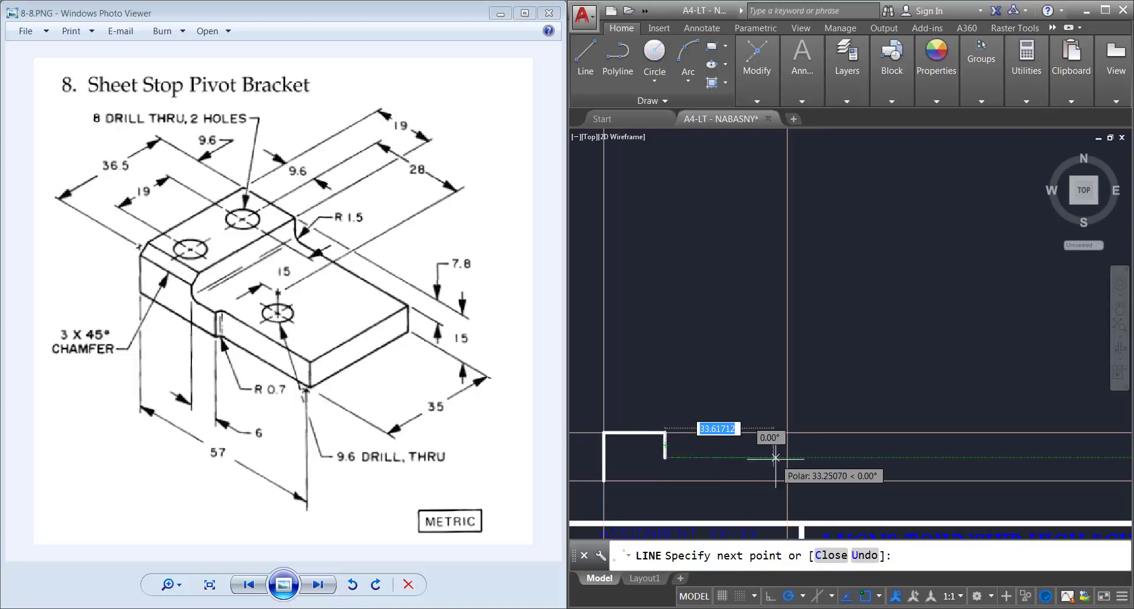
click(787, 457)
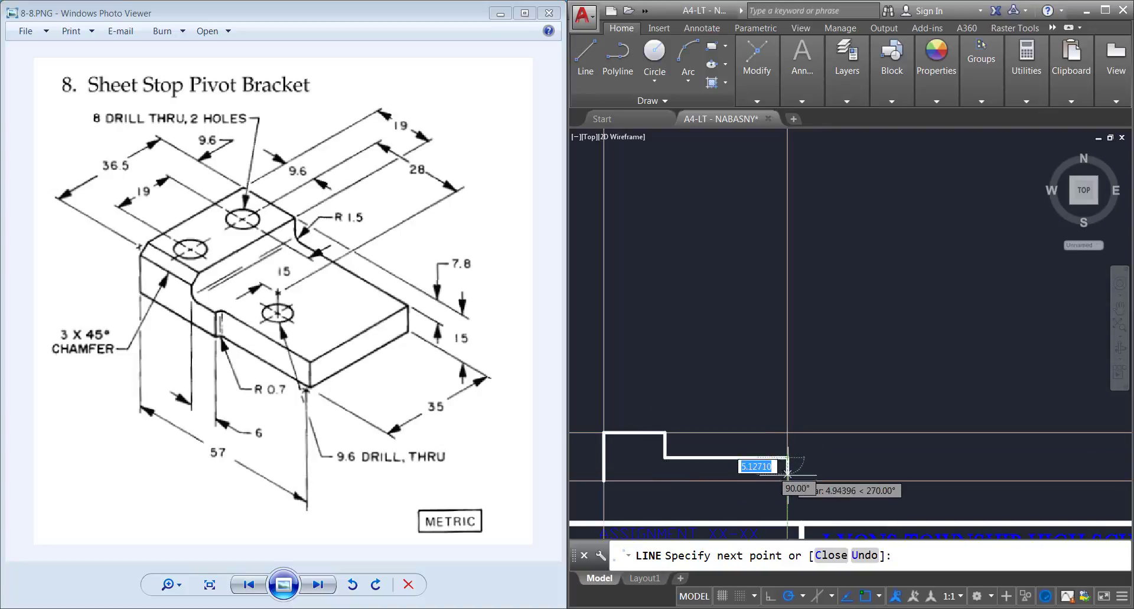
click(787, 482)
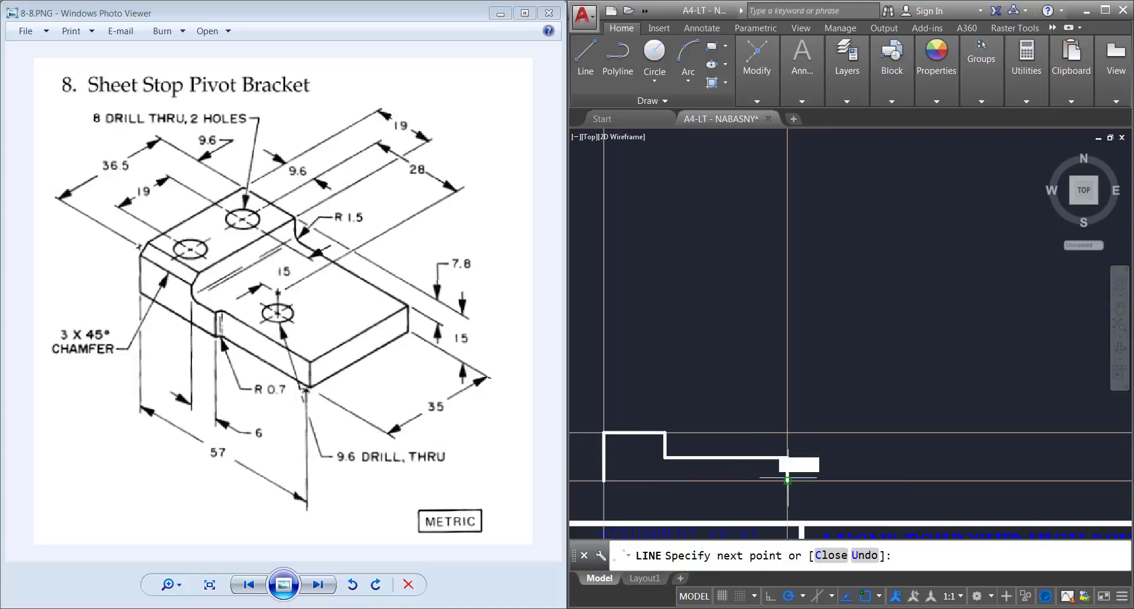
click(603, 481)
key(Return)
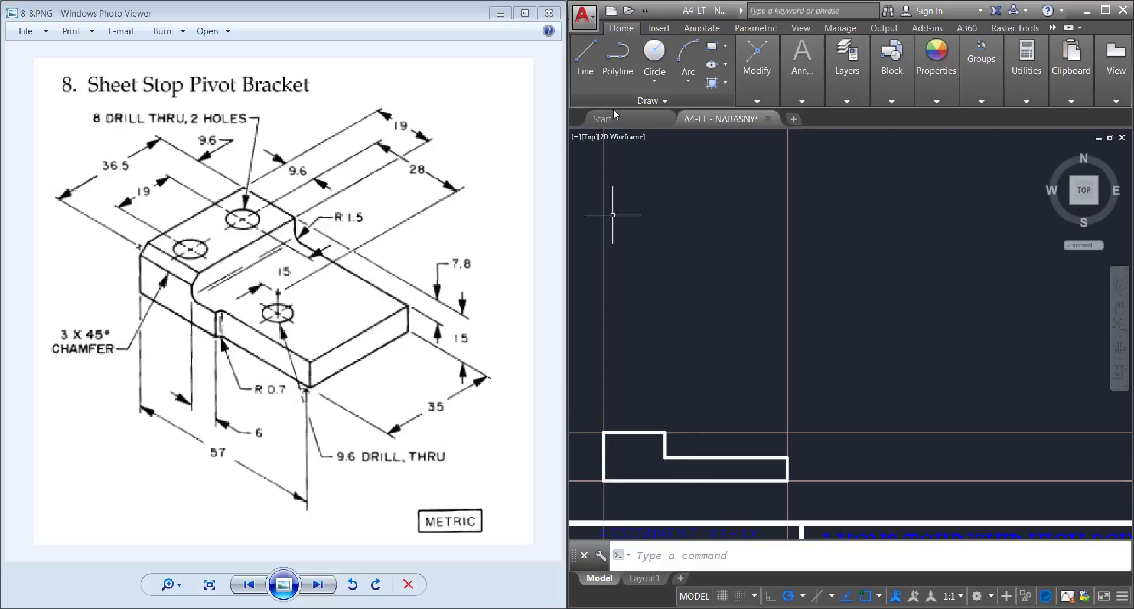
Draw a vertical line 6 mm right of the step's inner corner, from the lower ledge down to the base
click(589, 62)
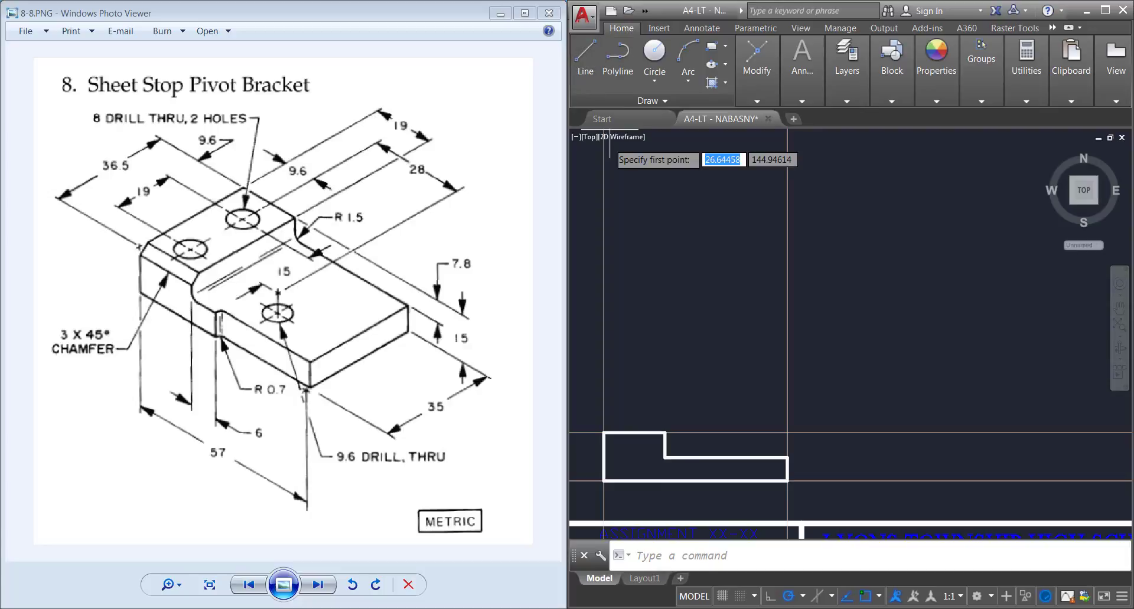
click(665, 456)
click(683, 456)
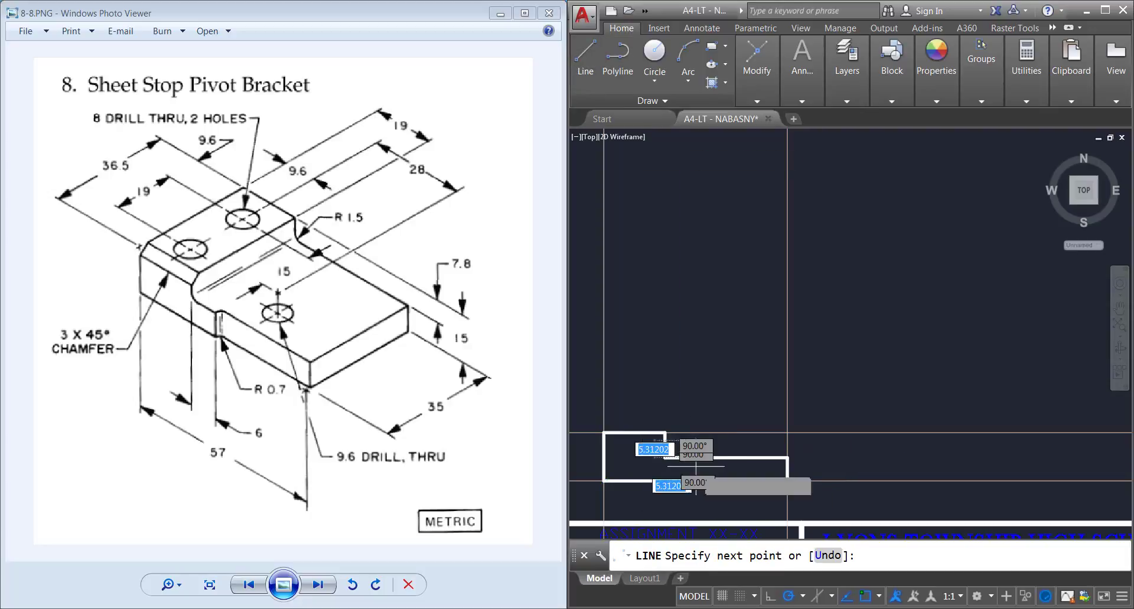
click(683, 481)
key(Return)
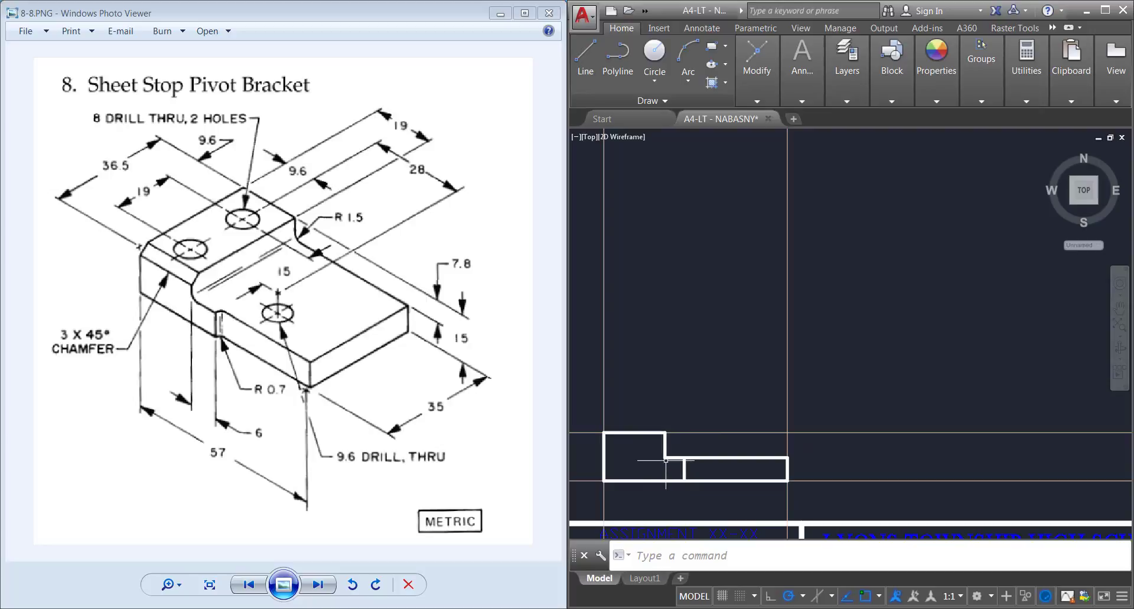
Fillet the inner corner between the step's vertical edge and the lower ledge with a 1.5 mm radius
click(673, 457)
key(Escape)
text(F)
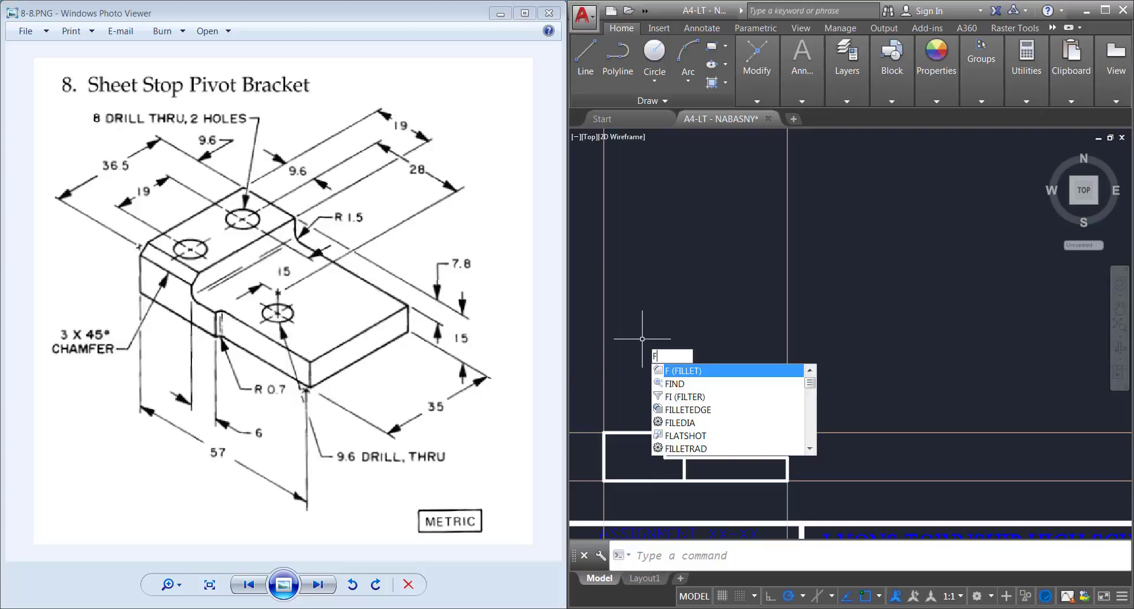
key(Return)
text(r)
key(Return)
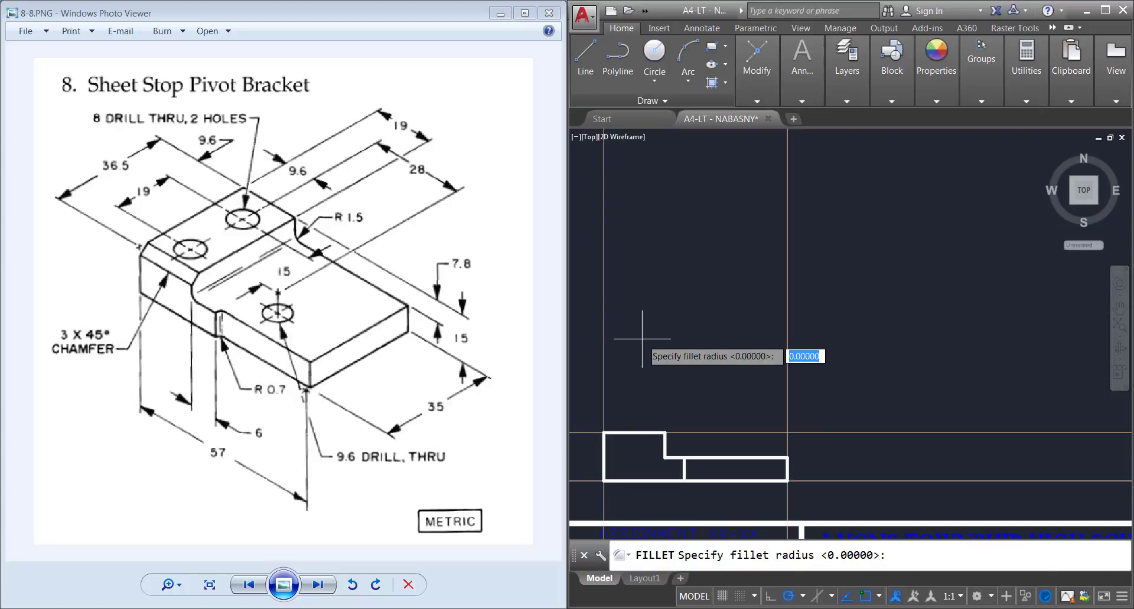
text(1.5)
key(Return)
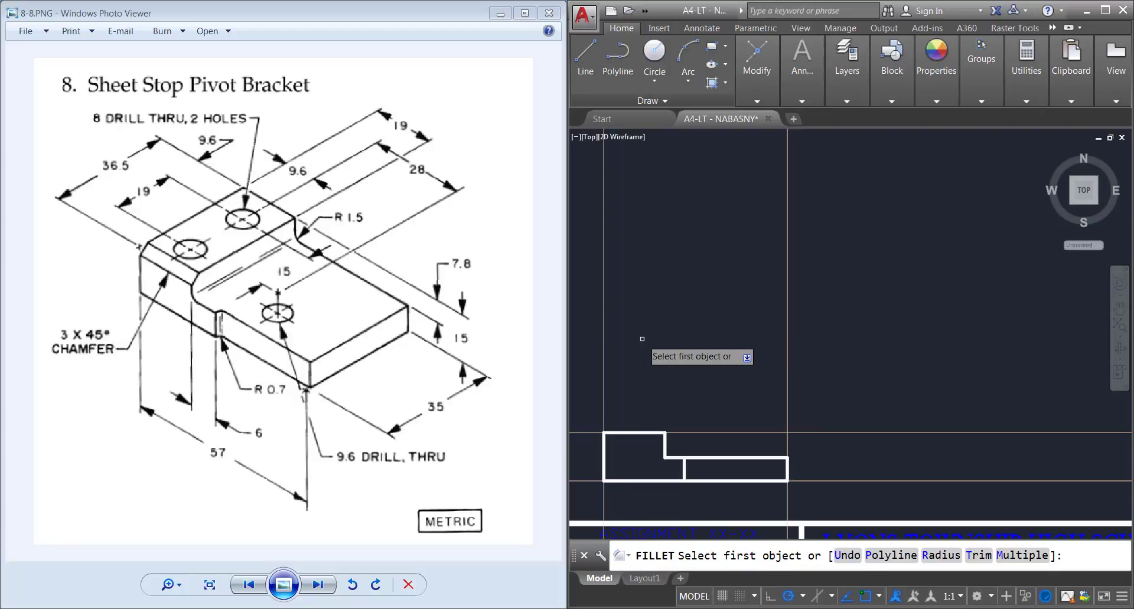
click(679, 458)
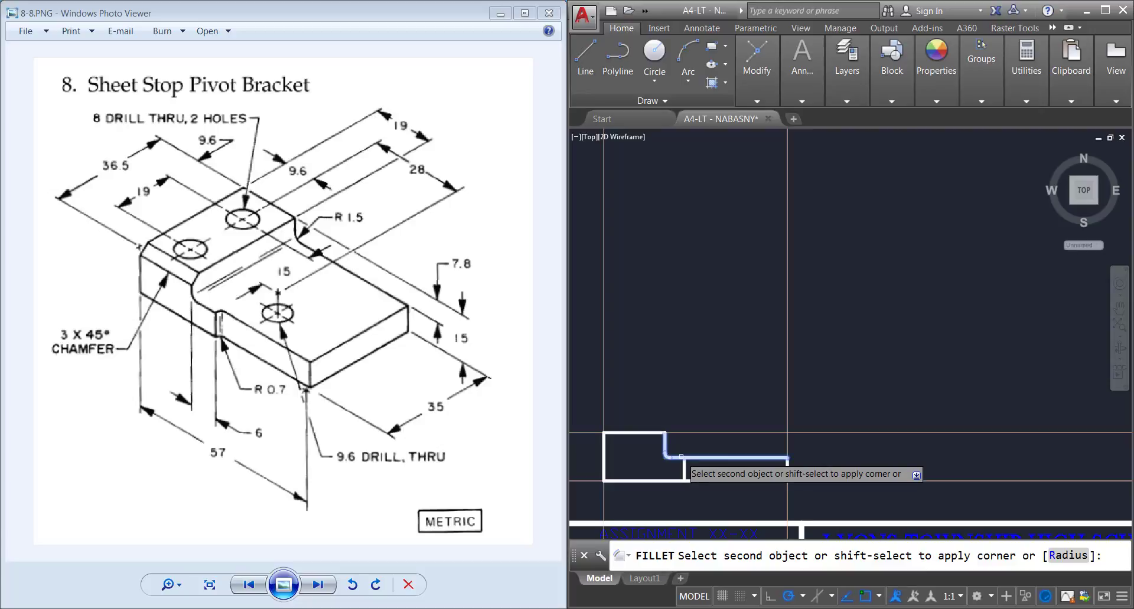
click(683, 465)
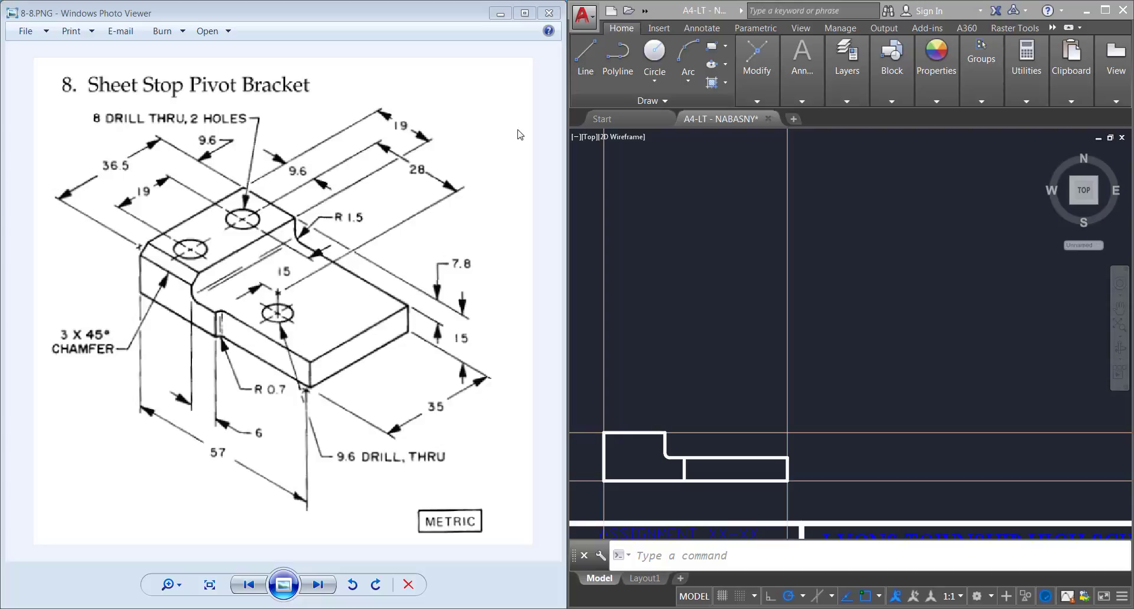
Draw the chamfer edge as a horizontal line across the raised block, 3 mm below its top edge
click(588, 58)
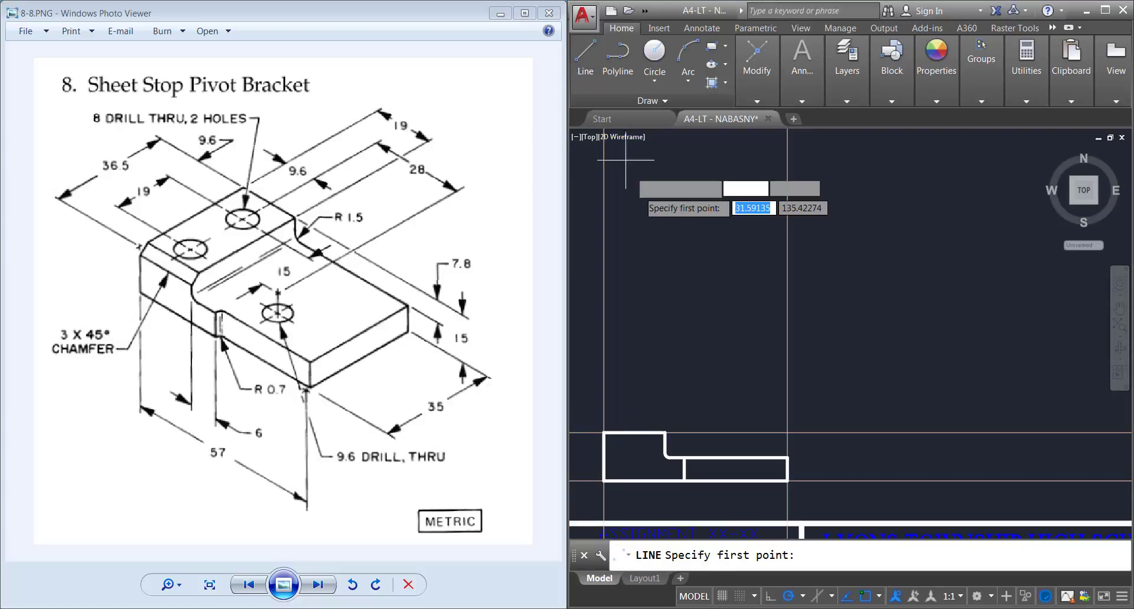
click(604, 433)
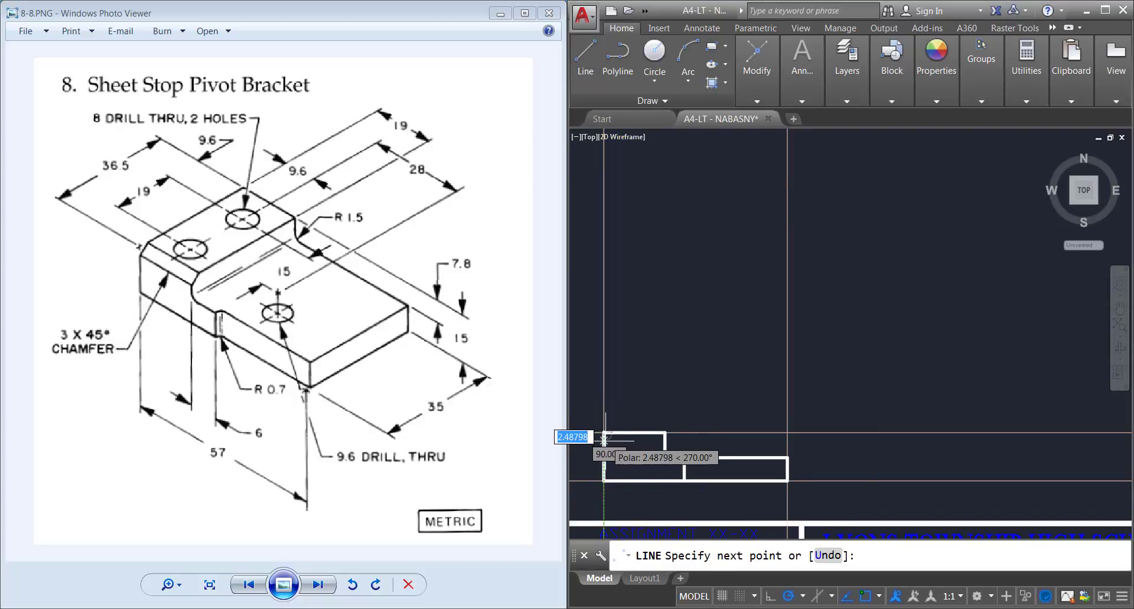
text(3)
key(Return)
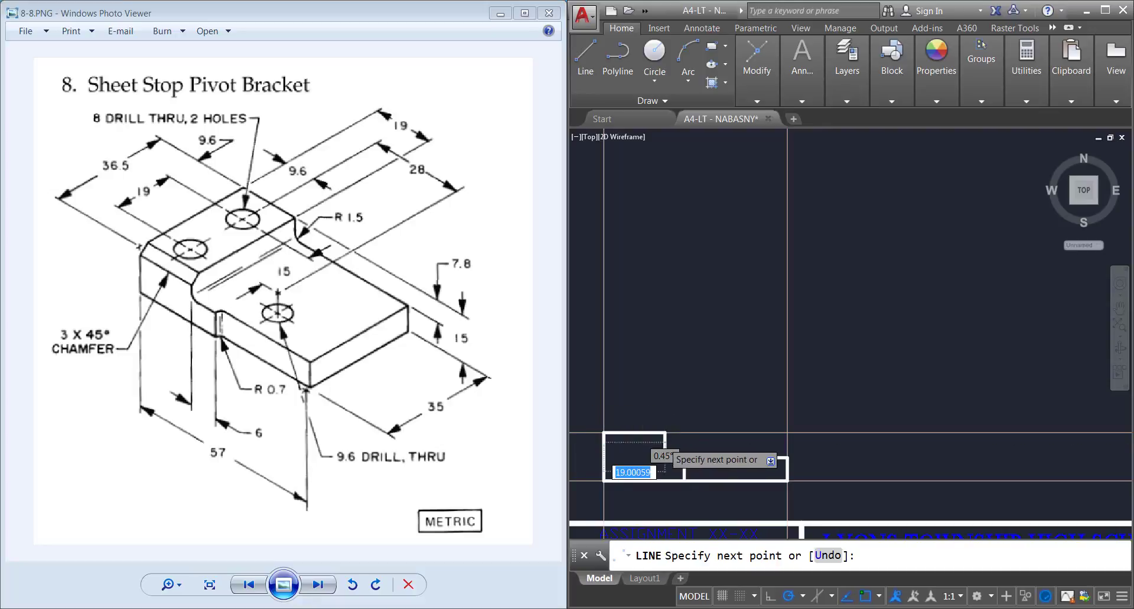
click(663, 442)
key(Return)
click(603, 438)
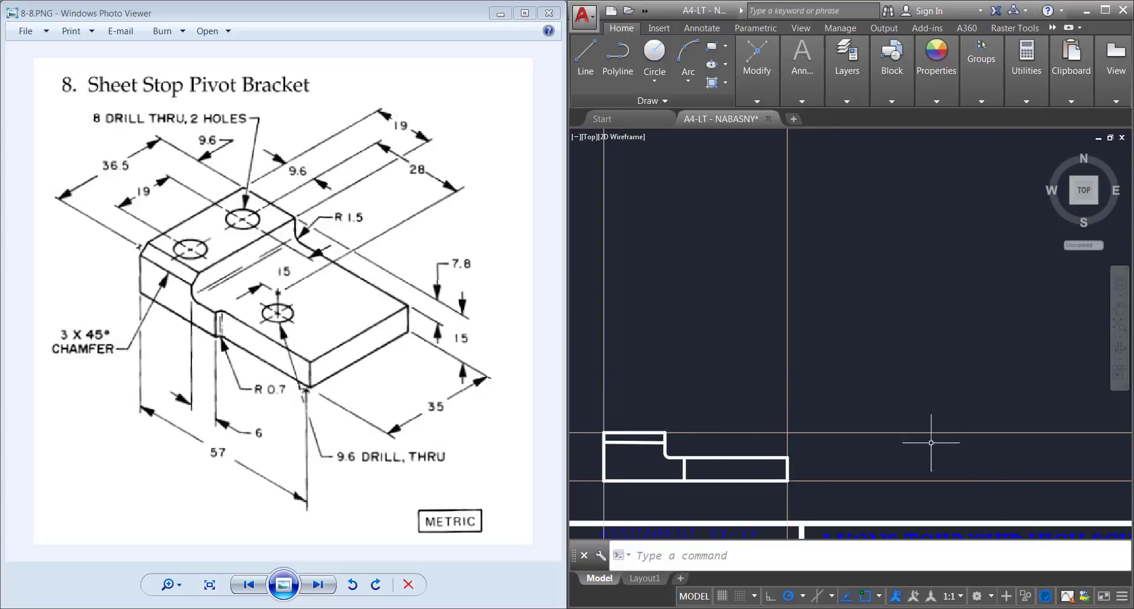
Offset the construction line along the front view's top edge upward by 25.4 mm
text(o)
key(Return)
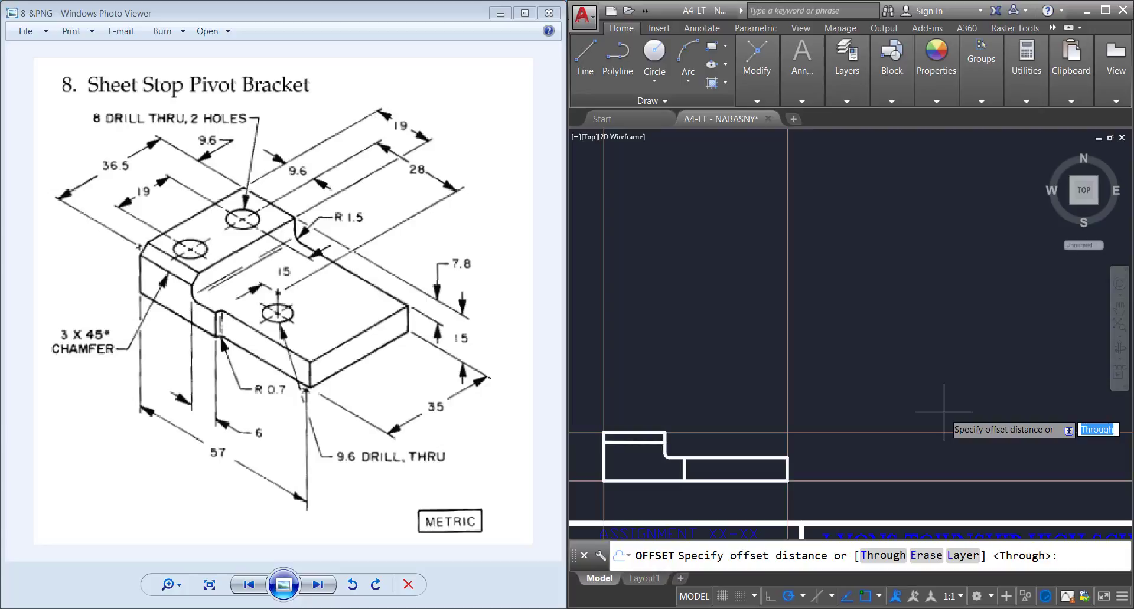
text(25.)
key(Return)
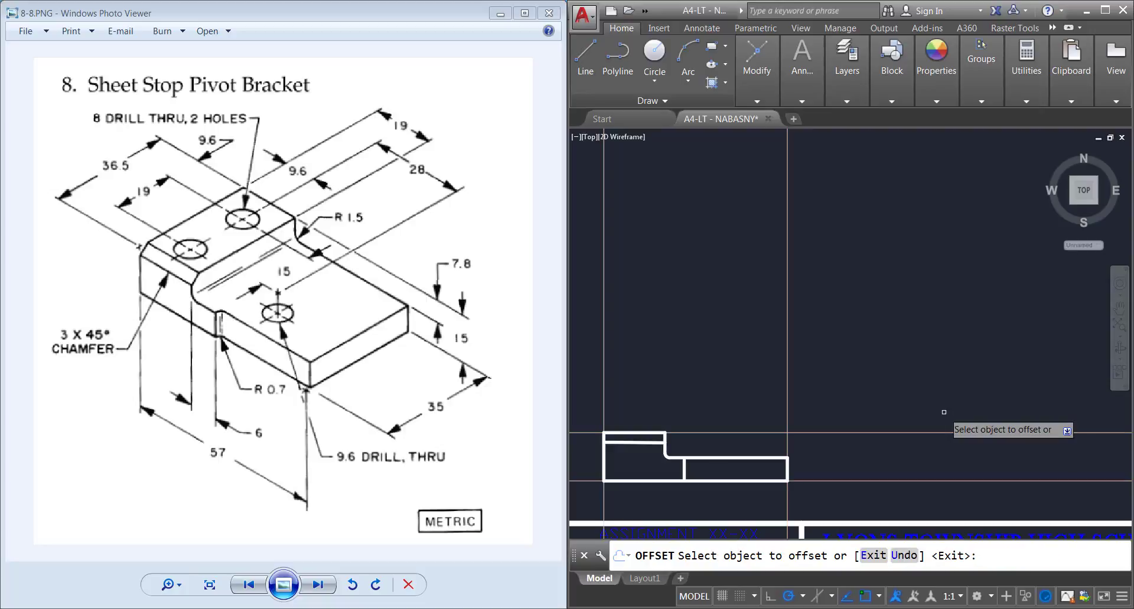
click(843, 433)
click(845, 384)
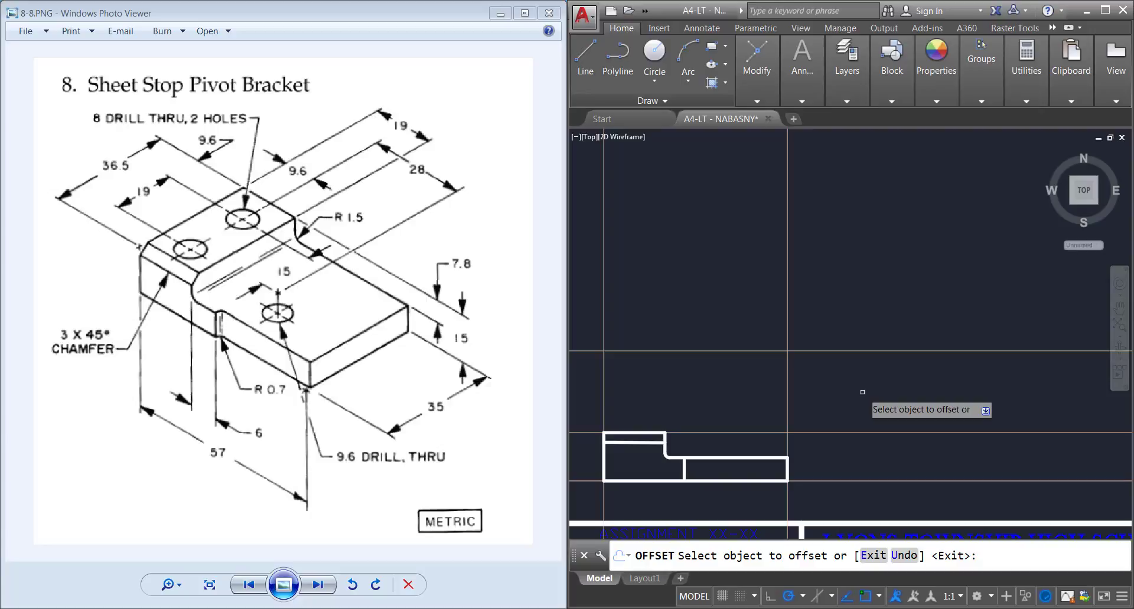
key(Escape)
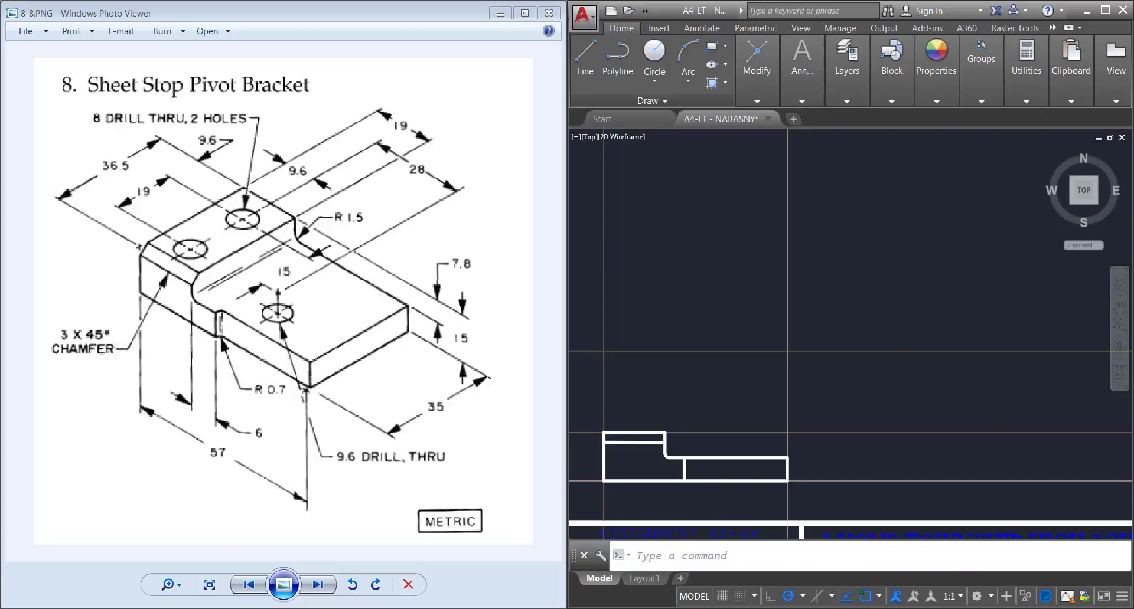
Delete the horizontal construction line just offset above the front view
click(878, 354)
click(880, 351)
key(Escape)
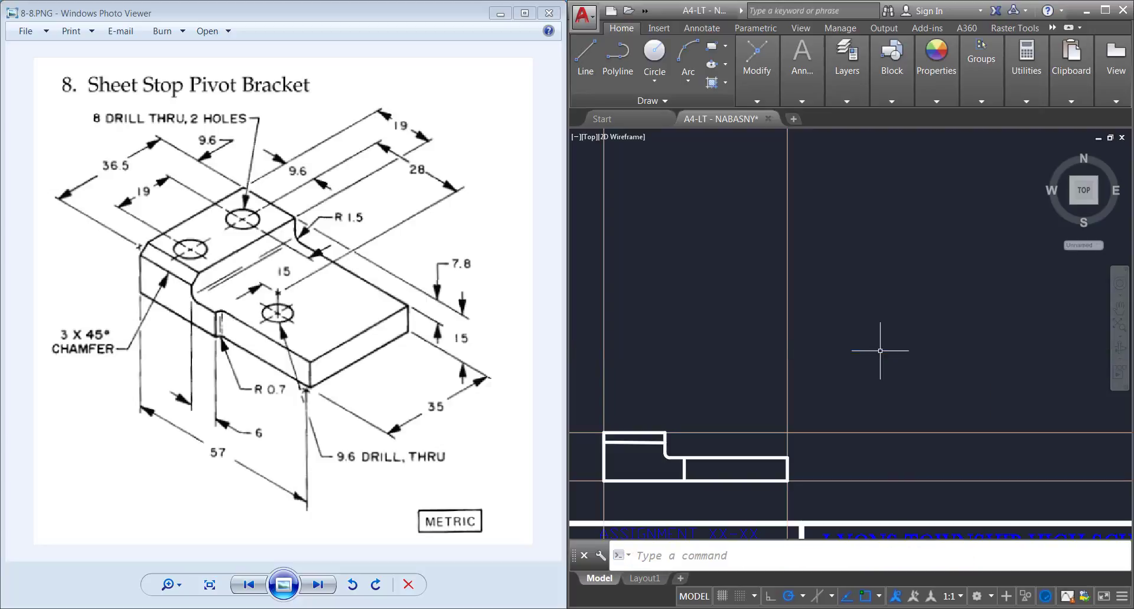
Offset the front view's top construction line upward and its right construction line to the right, each by 25.4 mm
text(o)
key(Return)
key(Return)
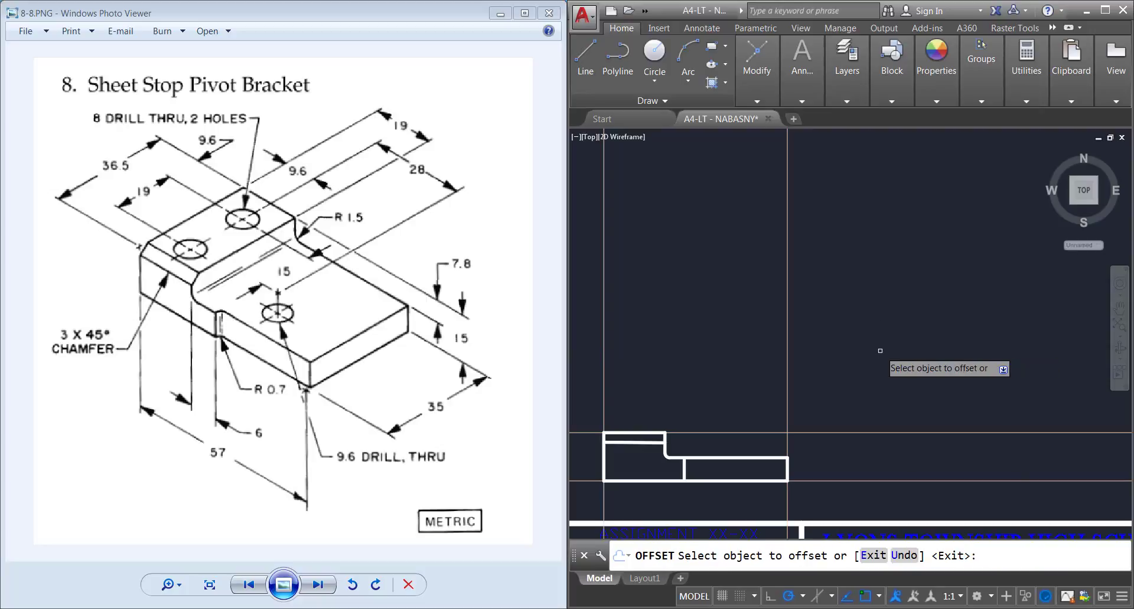
click(837, 433)
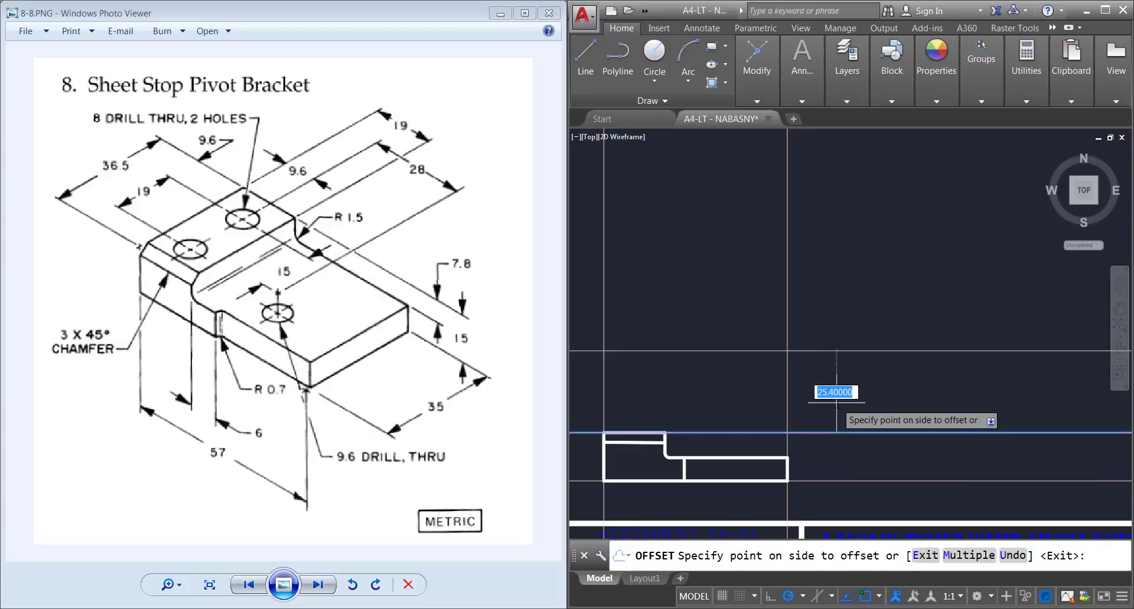
click(836, 403)
click(787, 452)
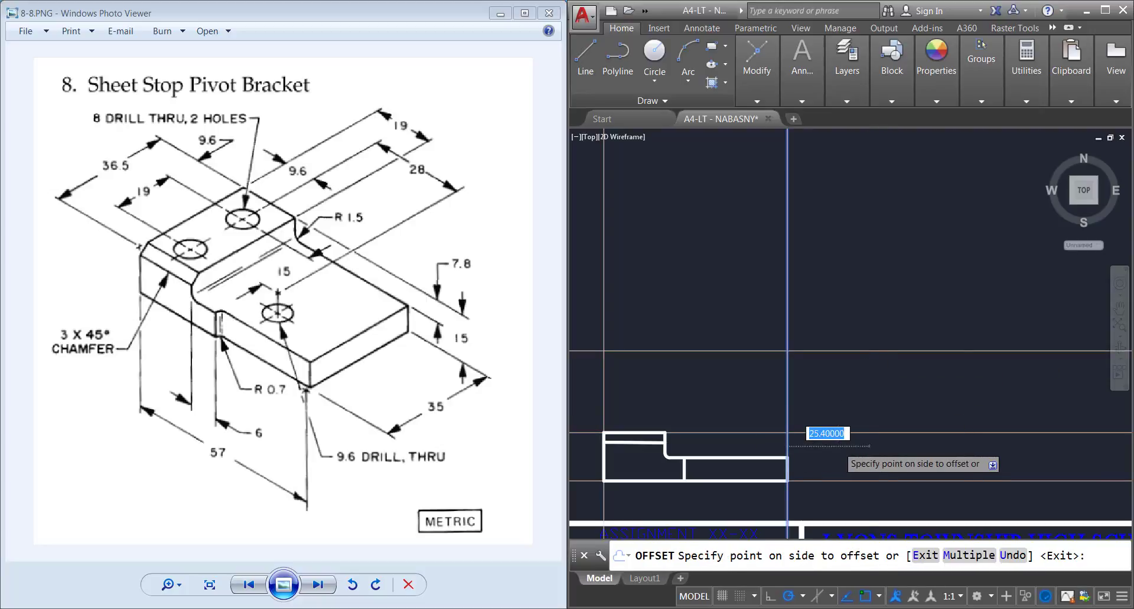
click(853, 462)
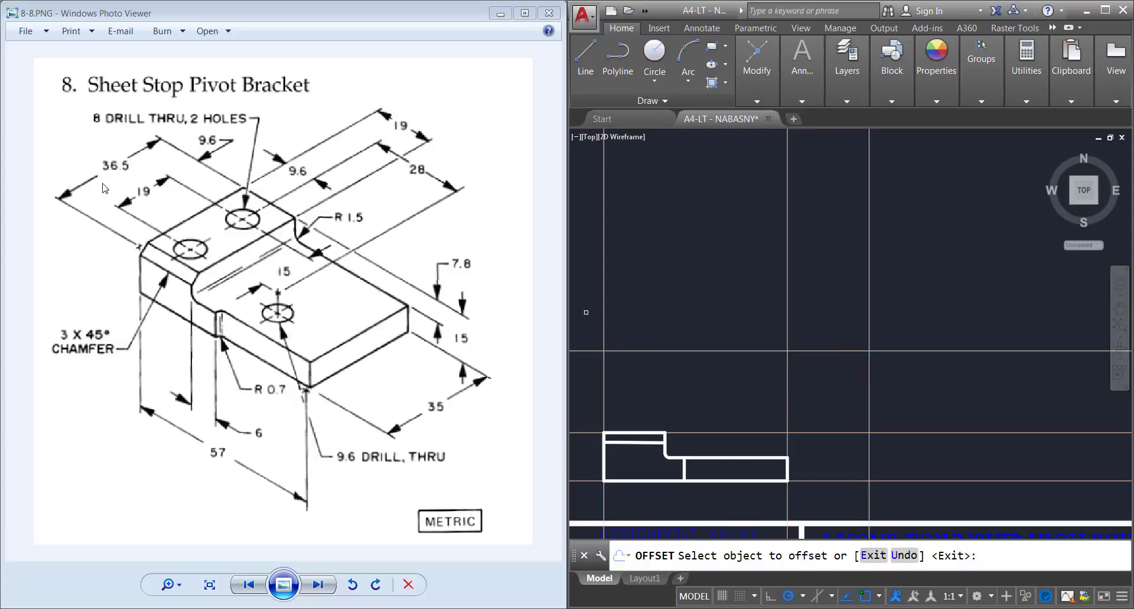
Offset the new horizontal construction line 36.5 mm upward and the new vertical construction line 36.5 mm to the right
click(714, 351)
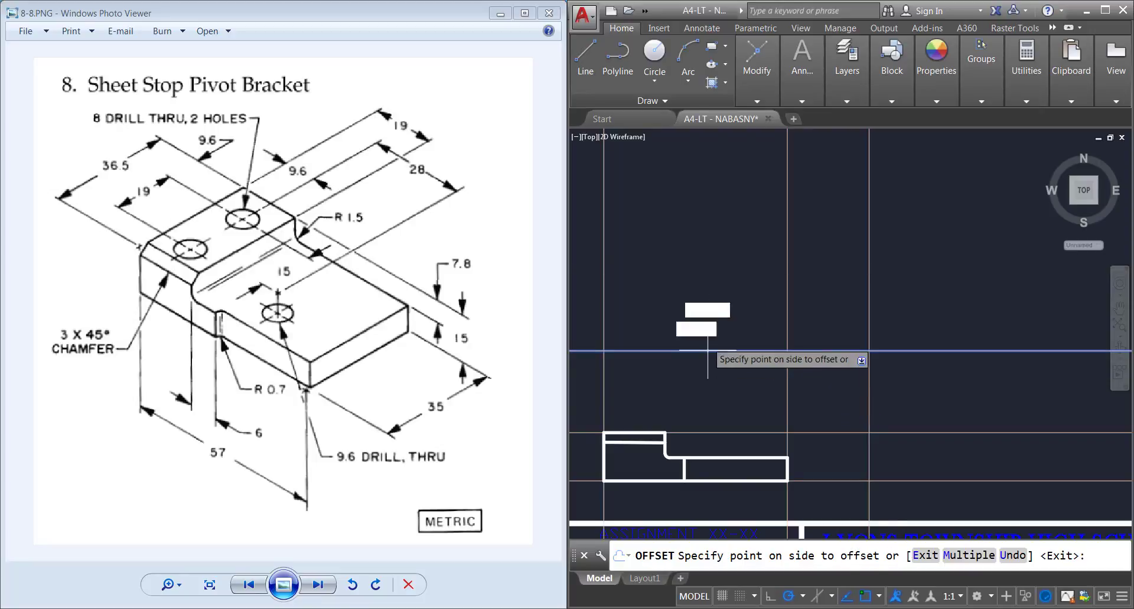
text(36.5)
key(Return)
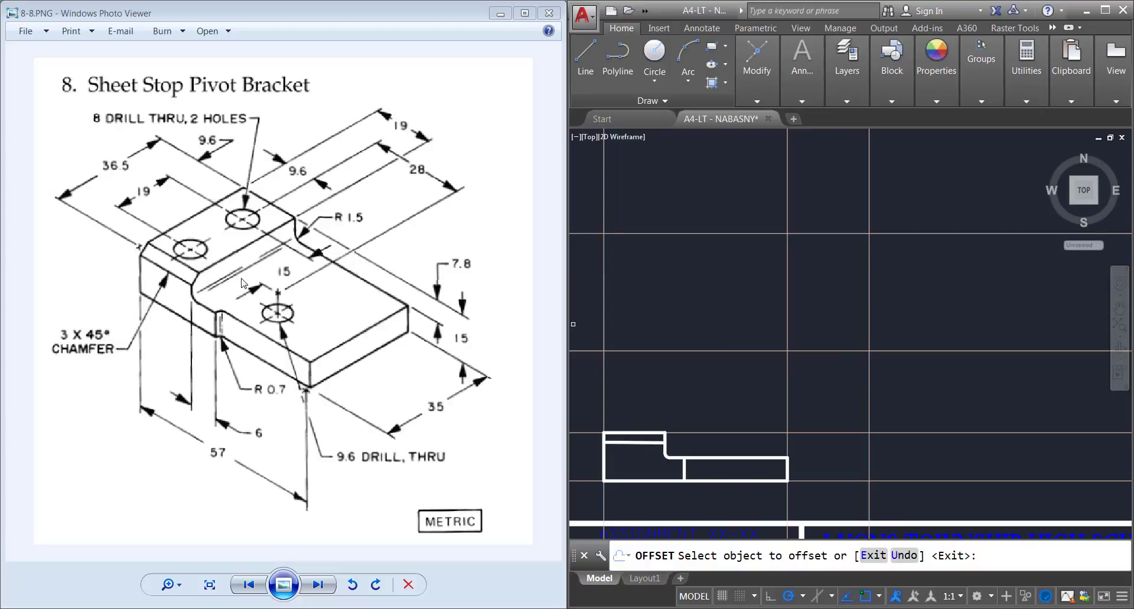
click(870, 458)
text(3)
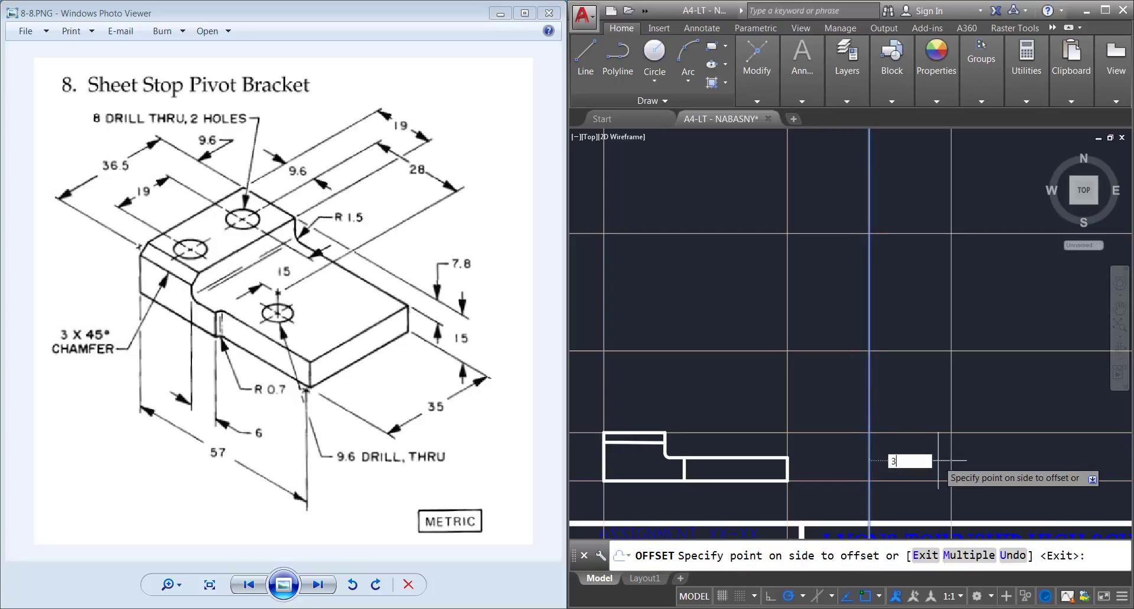
text(6.5)
key(Return)
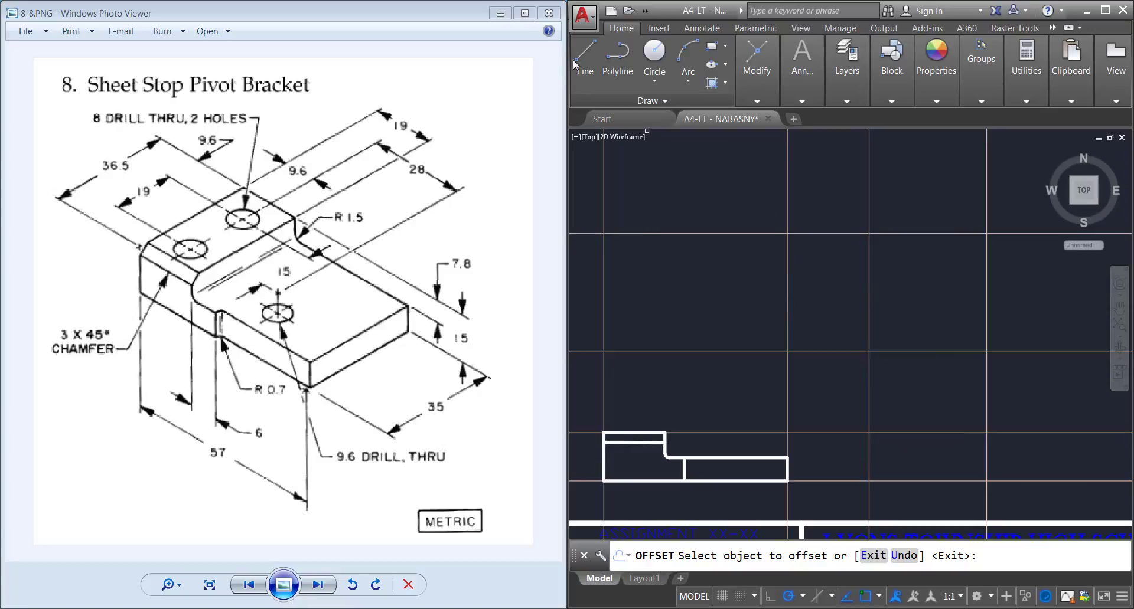
Draw the top view's upper edge between the outer vertical construction lines and its right edge 35 mm downward
click(588, 58)
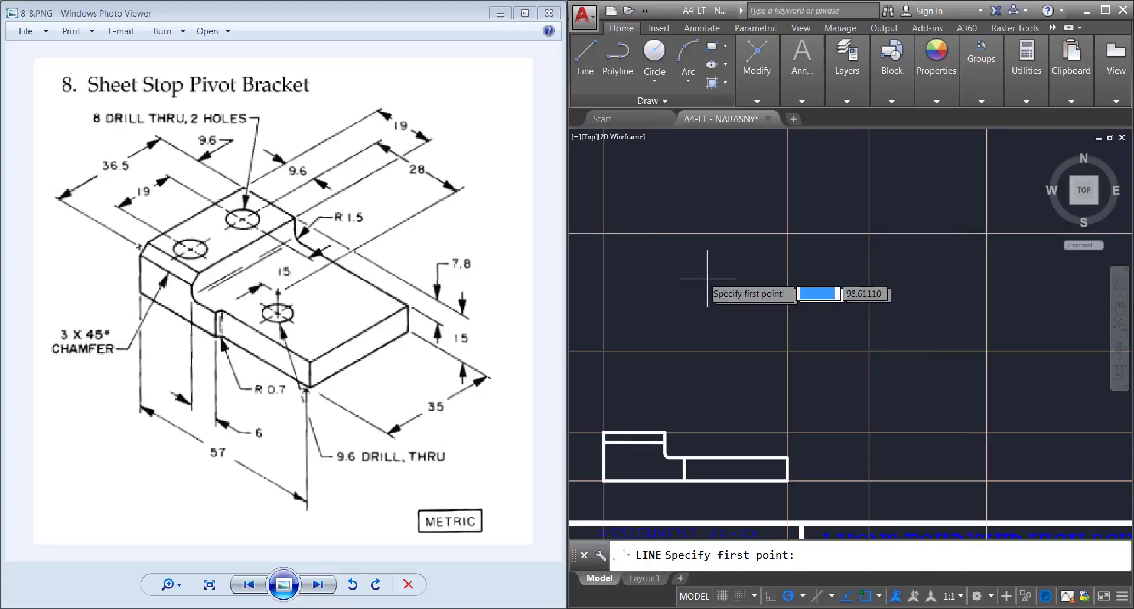
click(603, 234)
click(787, 234)
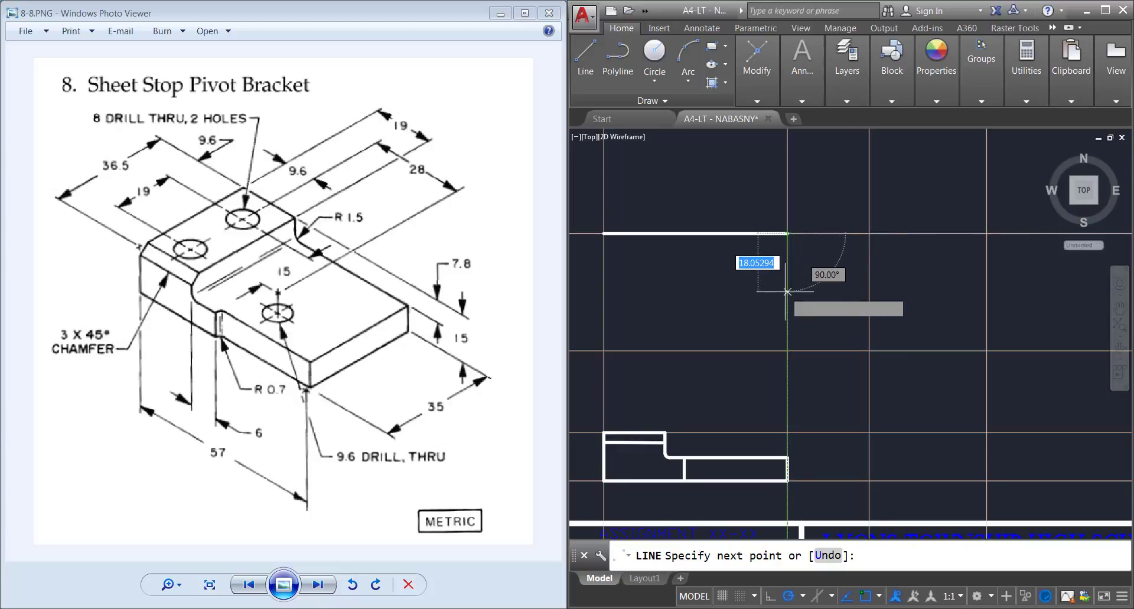
click(787, 346)
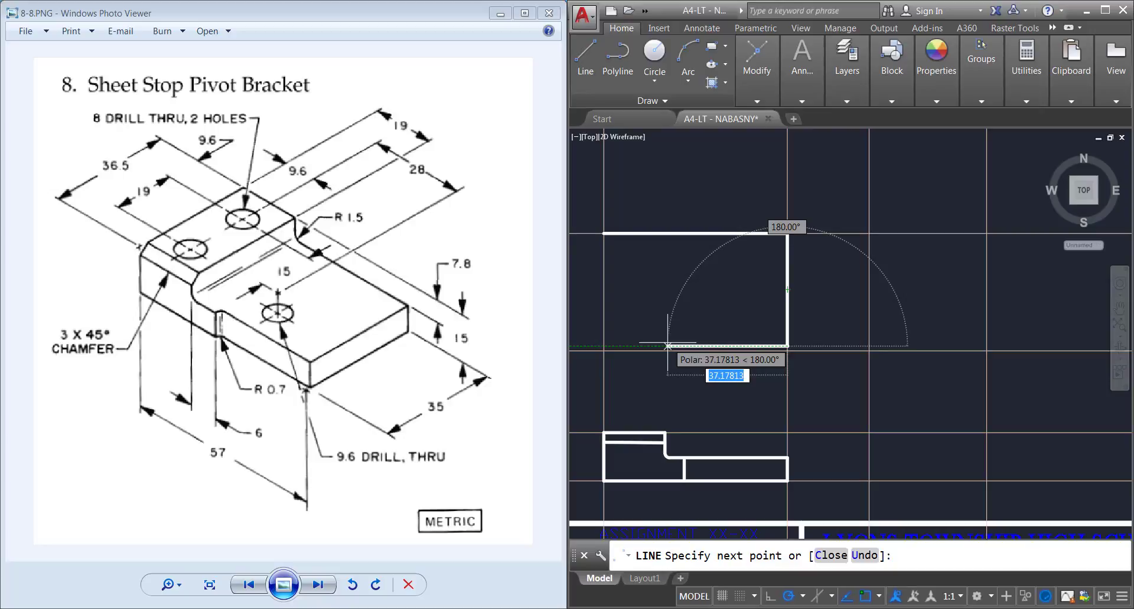
key(Escape)
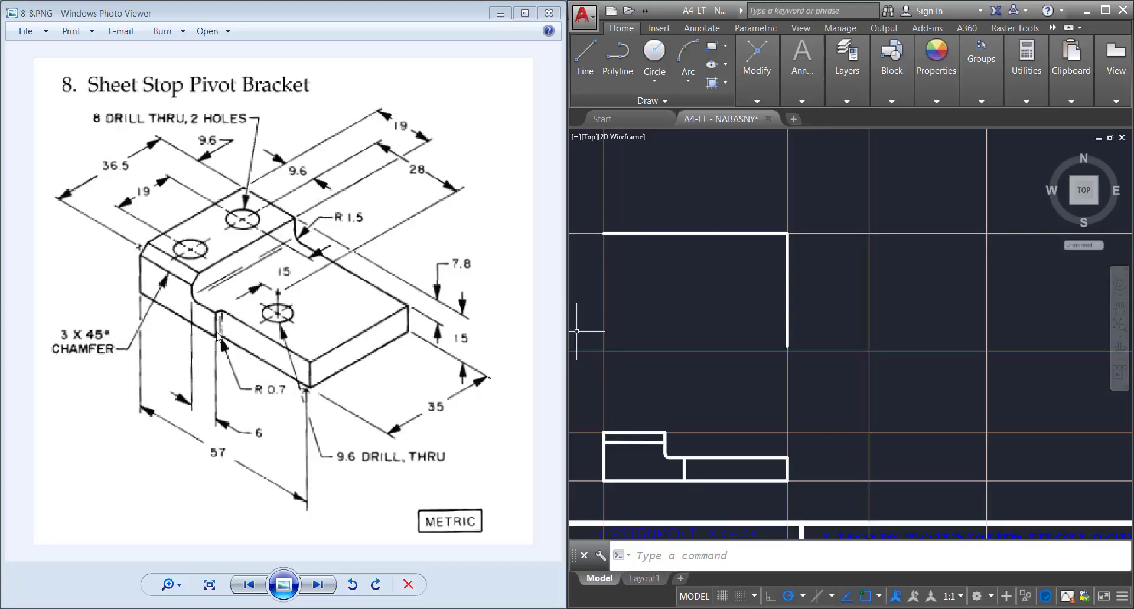
Complete the top-view outline with the full-depth left edge, a 25 mm bottom edge, and the small notch running across to the right edge's end
click(583, 44)
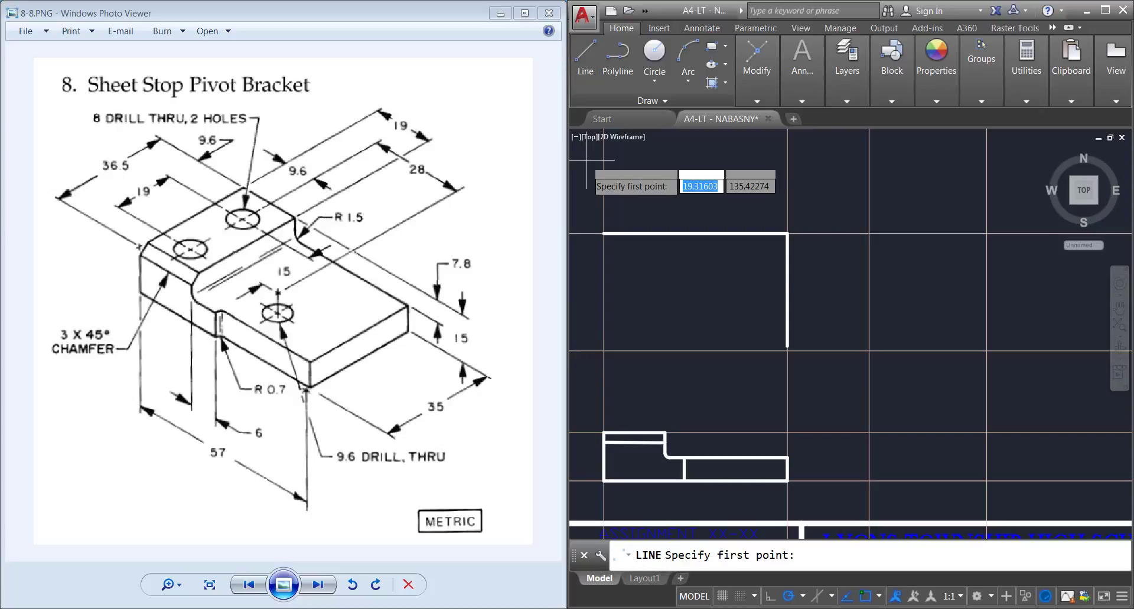
click(604, 233)
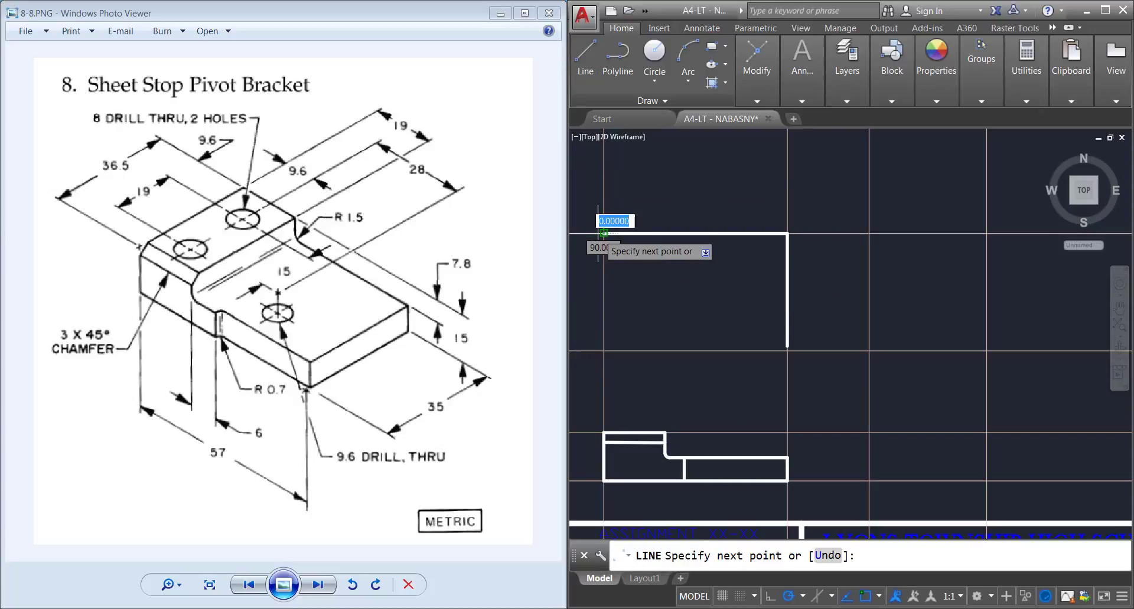
click(604, 351)
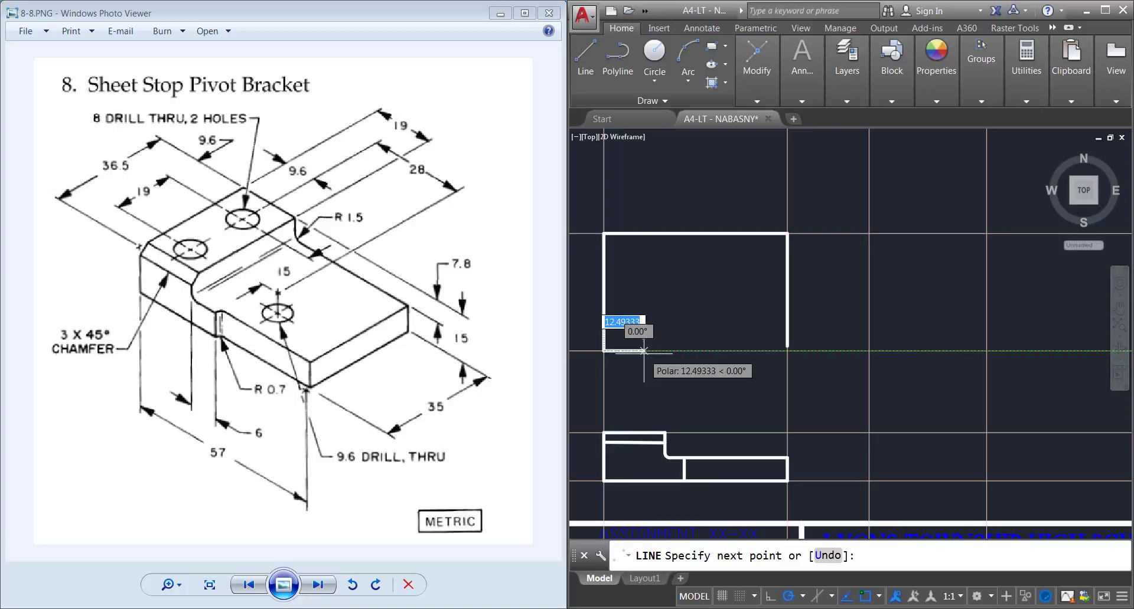
text(25)
key(Return)
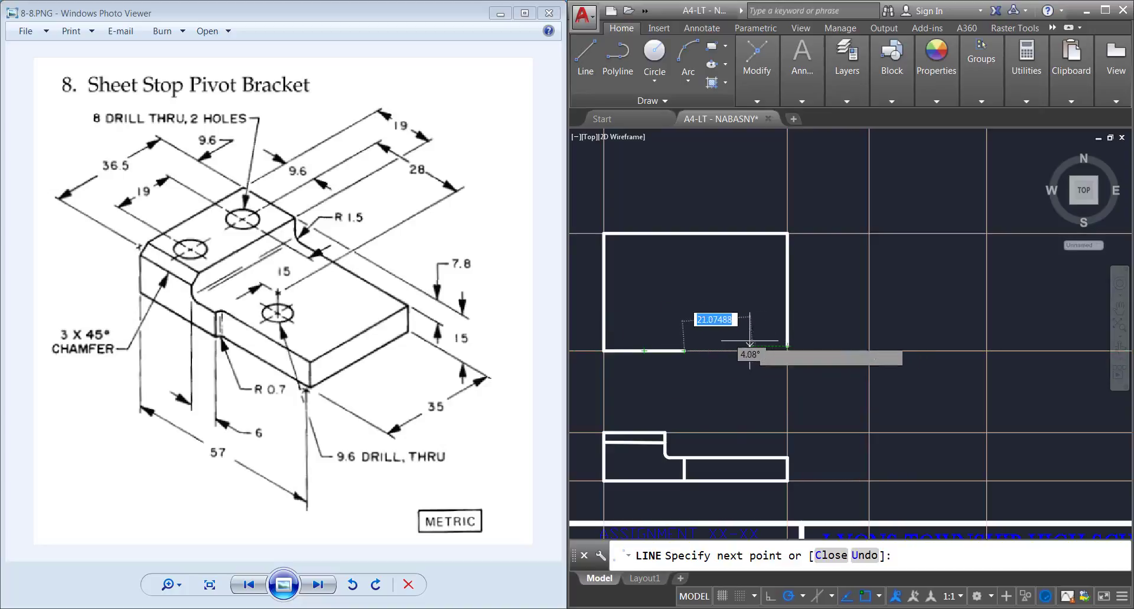
click(793, 345)
key(Return)
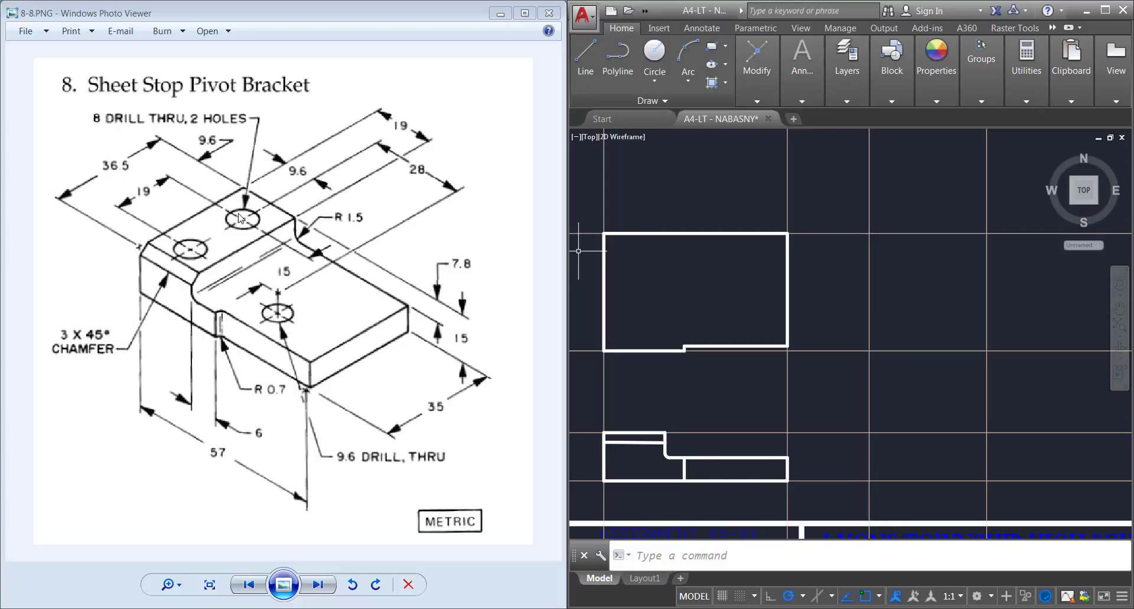
Draw a 9.6 mm reference line along the top view's upper edge, starting from its upper-left corner
click(585, 59)
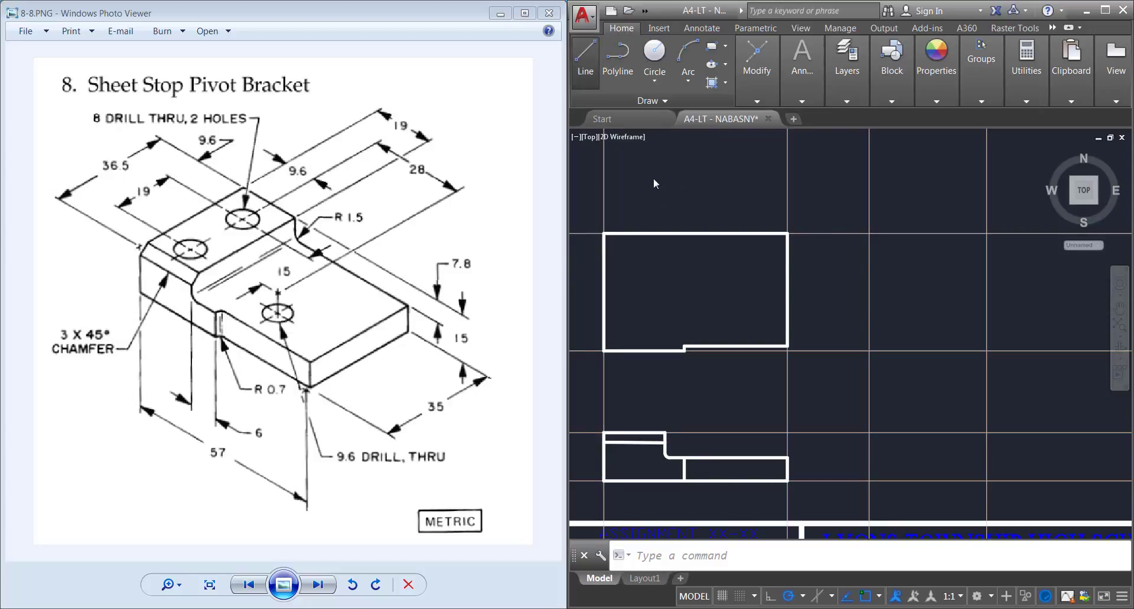
click(603, 234)
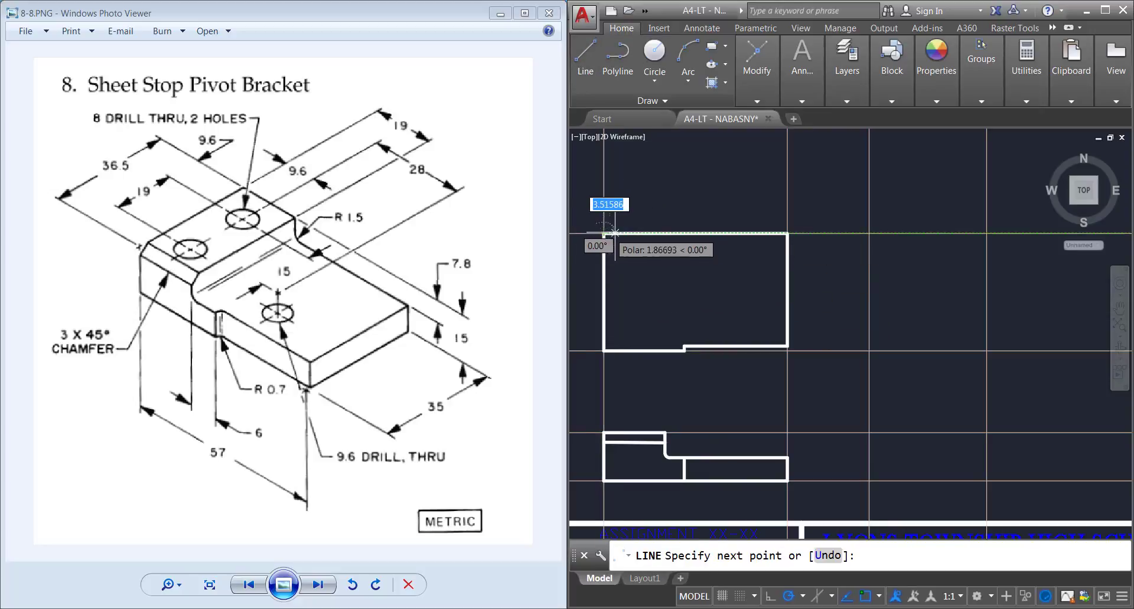
text(9.6)
key(Return)
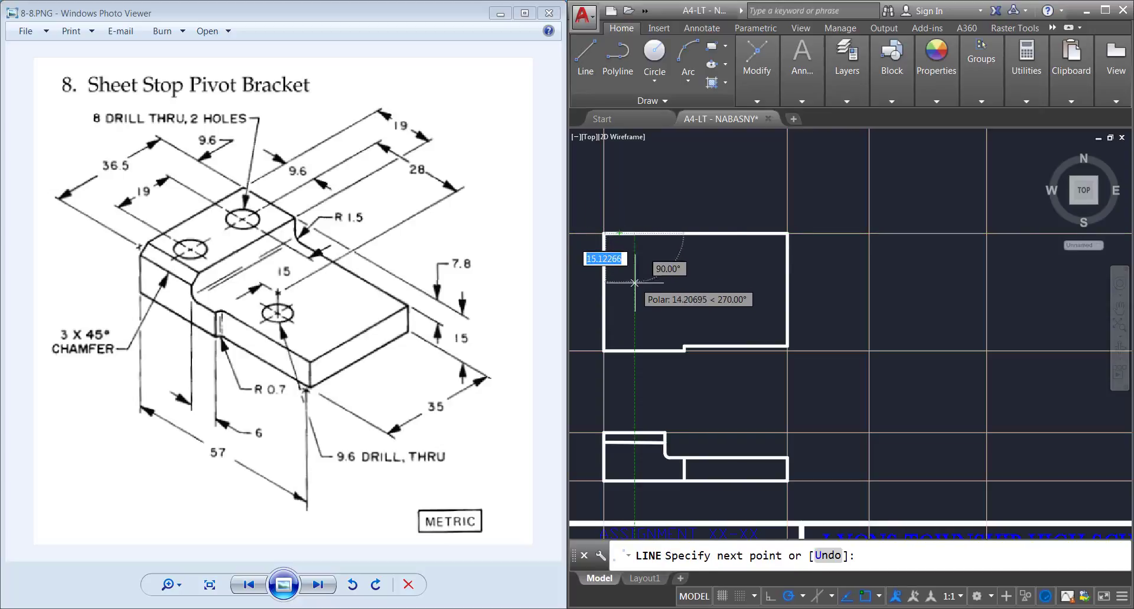
key(Escape)
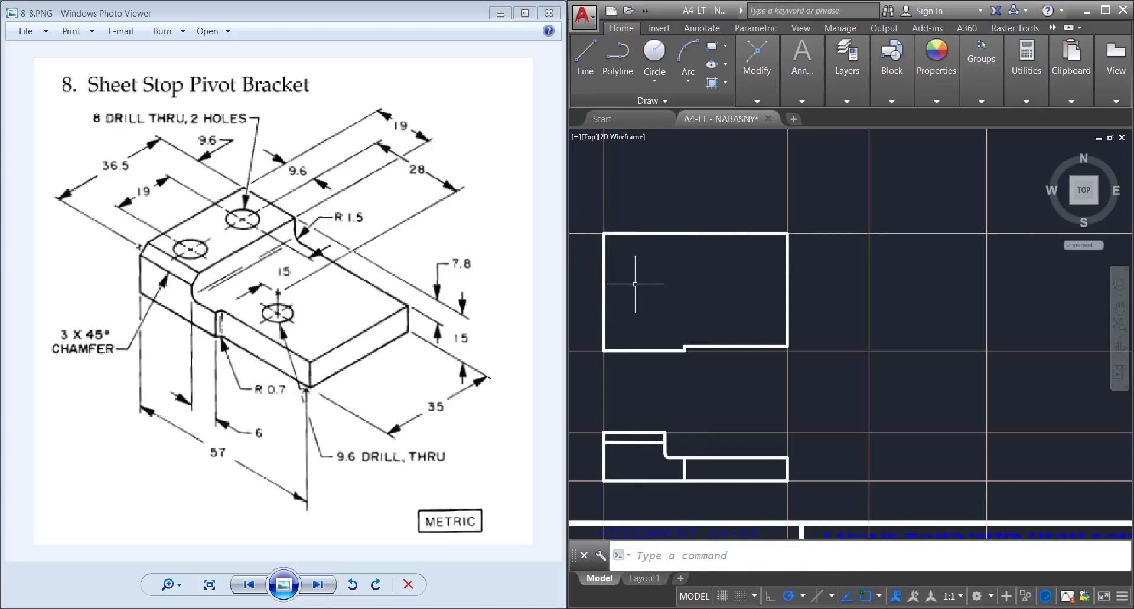
Draw reference segments along the top view's left edge, from its midpoint 9.5 mm up and from there 19 mm down
click(587, 72)
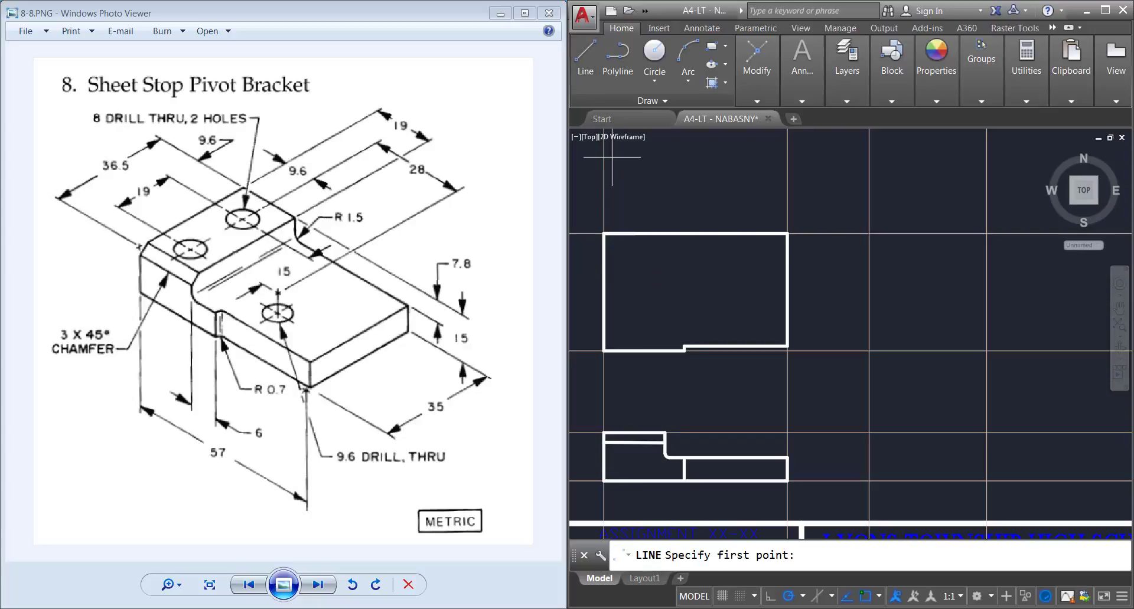
click(603, 292)
text(9)
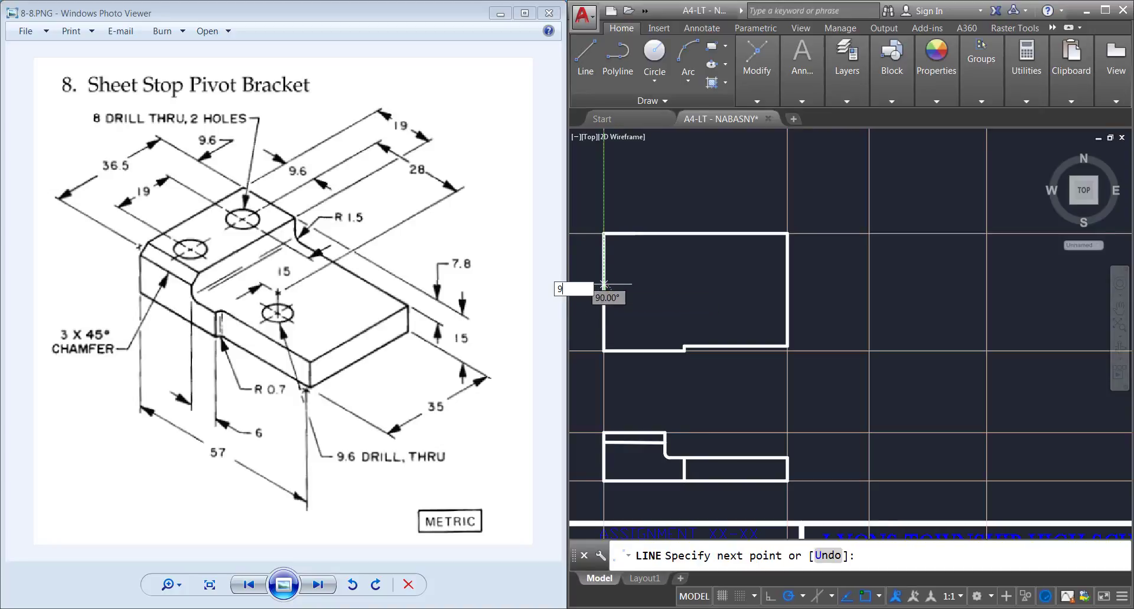
text(.5)
key(Return)
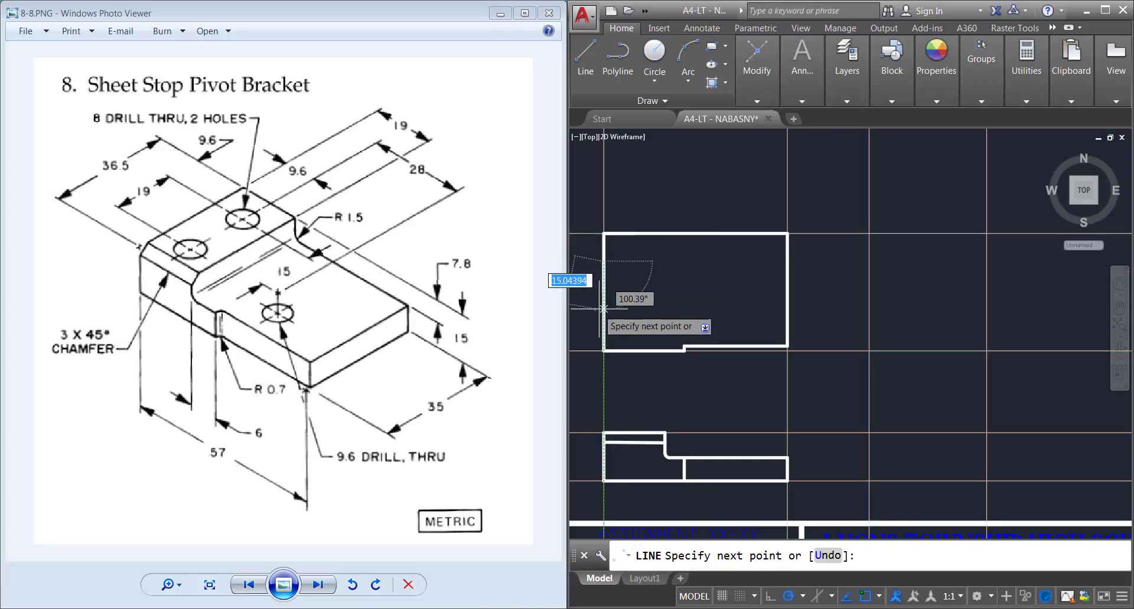
text(19)
key(Return)
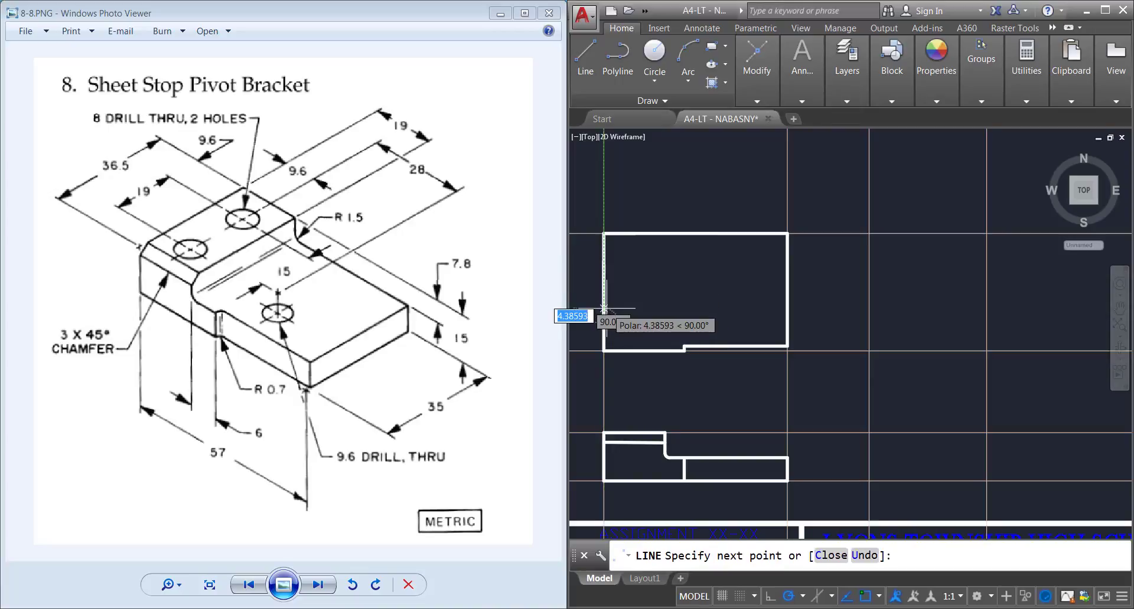
key(Escape)
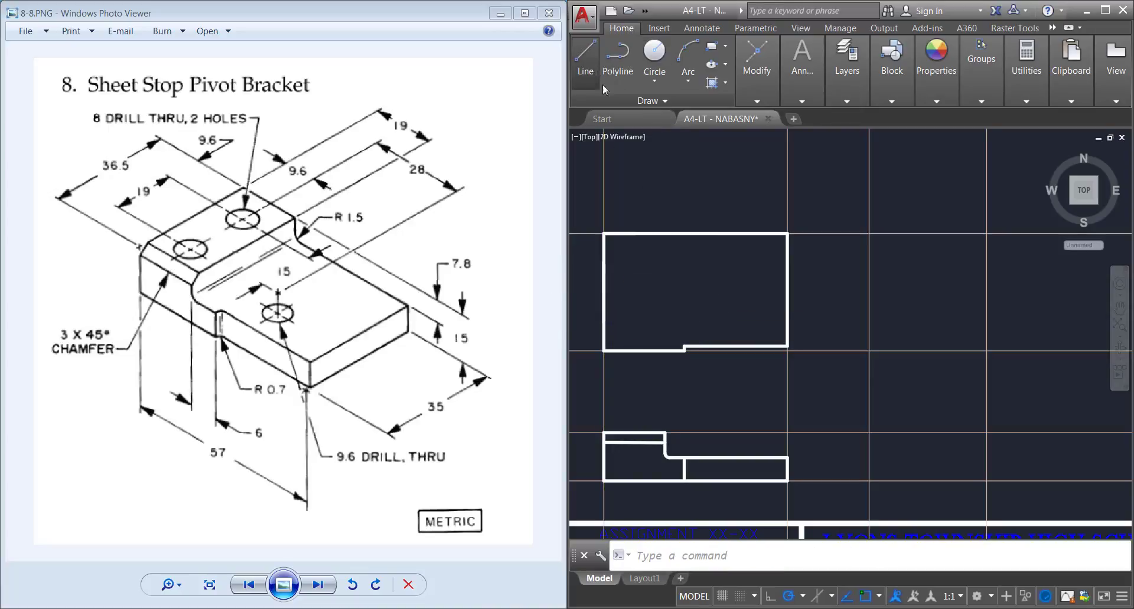
click(588, 62)
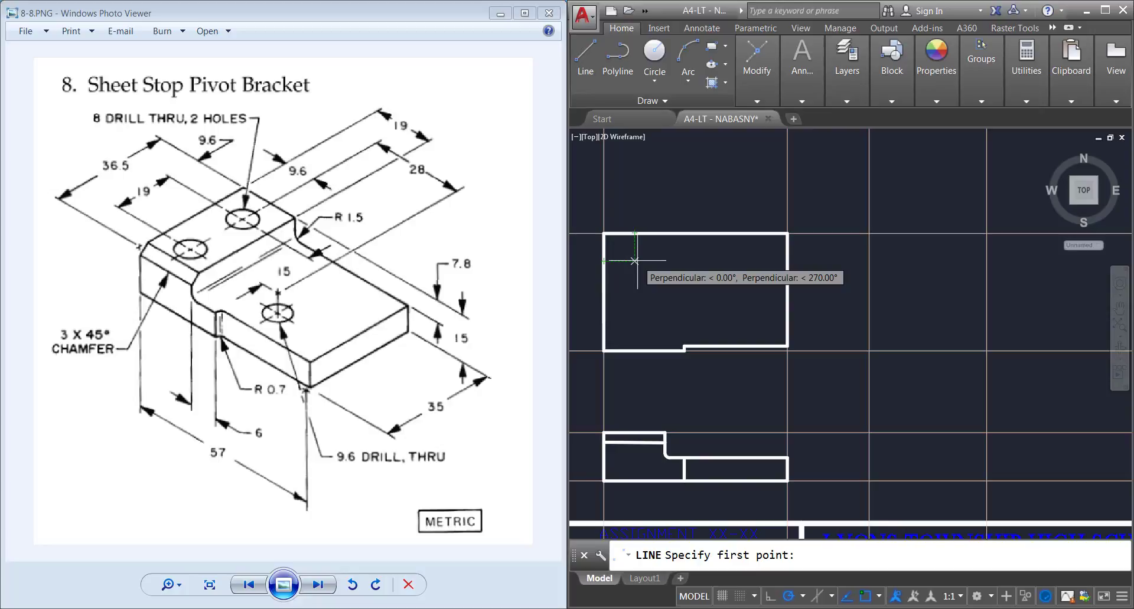
text(c)
key(Escape)
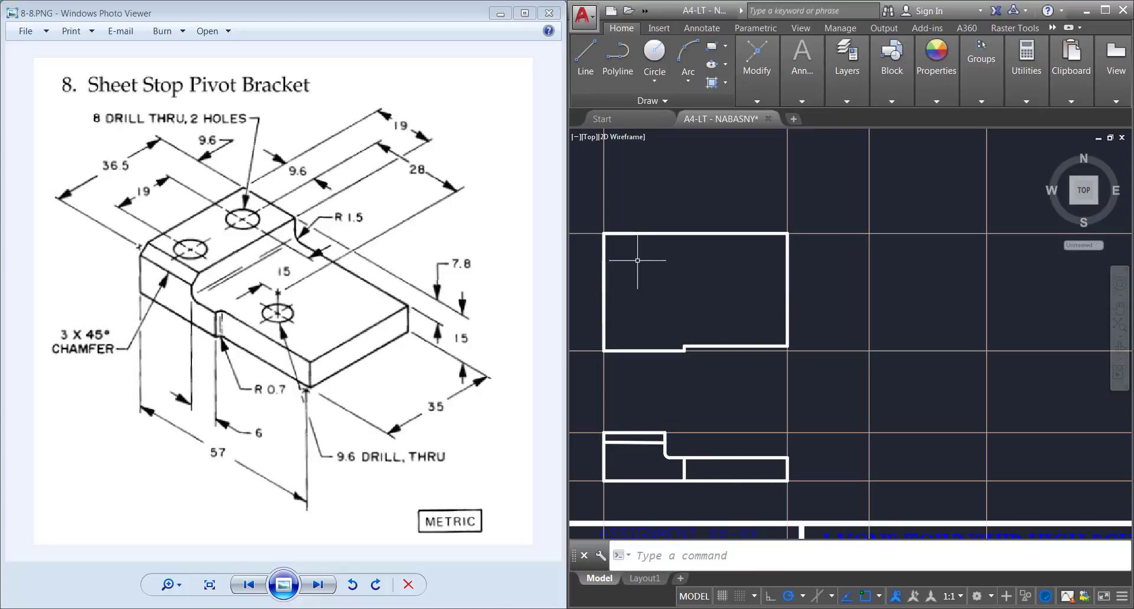
Draw an 8 mm diameter circle in the top view, aligned with the upper ends of the 9.6 mm and 9.5 mm reference lines
text(c)
key(Return)
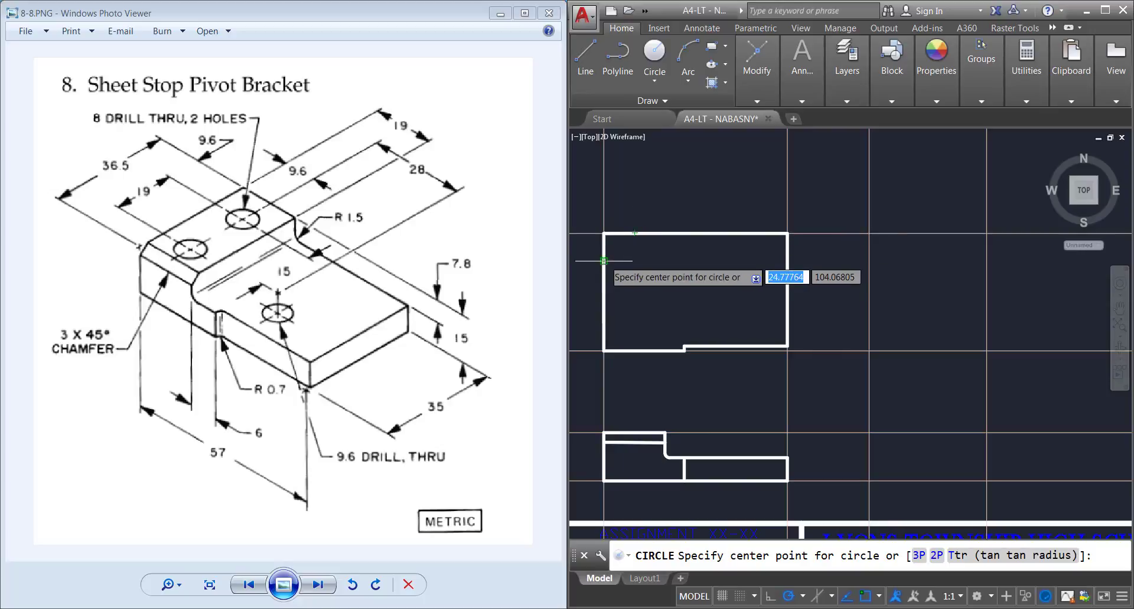
click(635, 261)
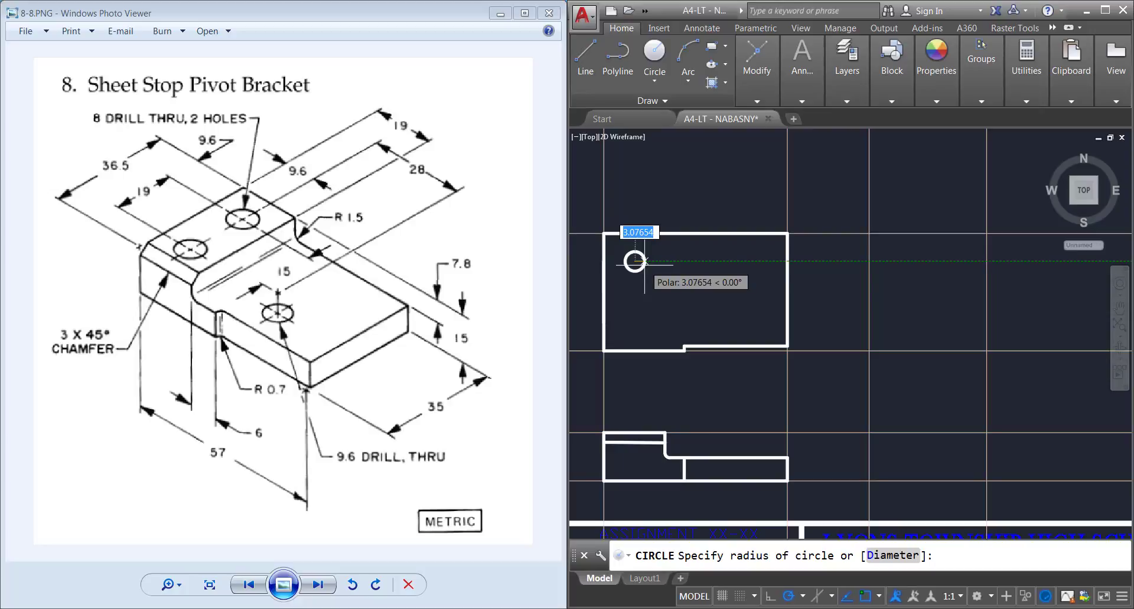
text(d)
key(Return)
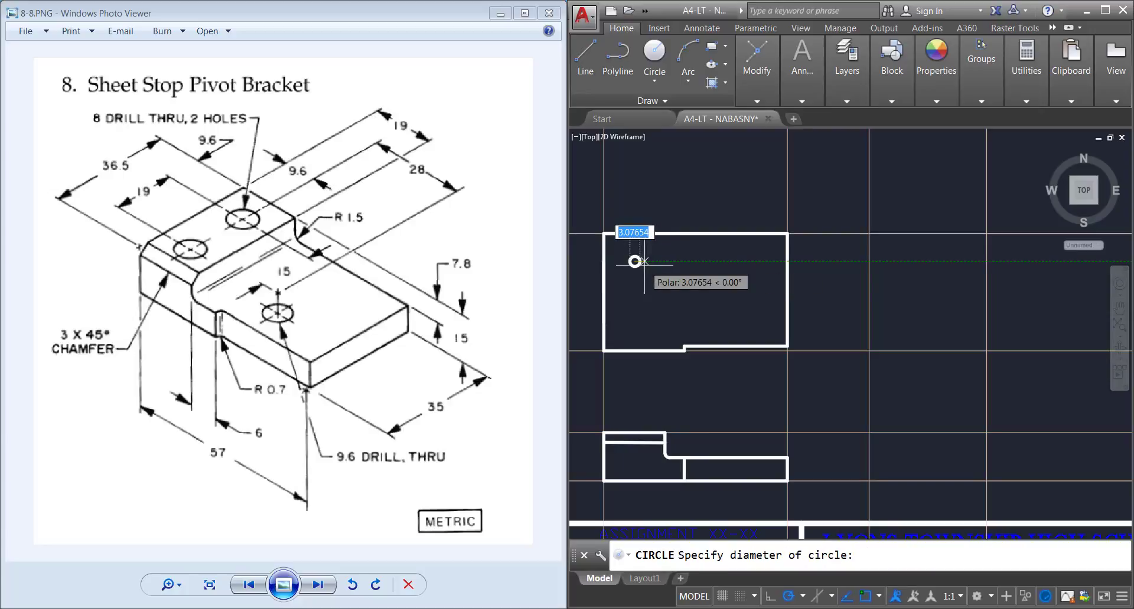
text(8)
key(Return)
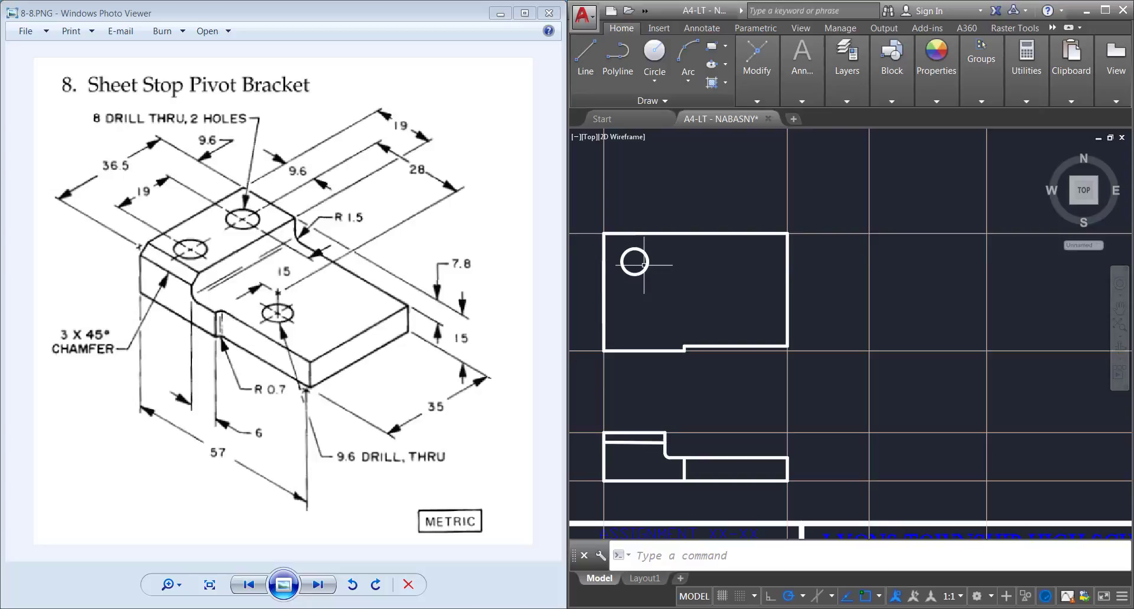
Draw a second 8 mm diameter circle directly below the first, level with the lower end of the 19 mm reference segment
key(Return)
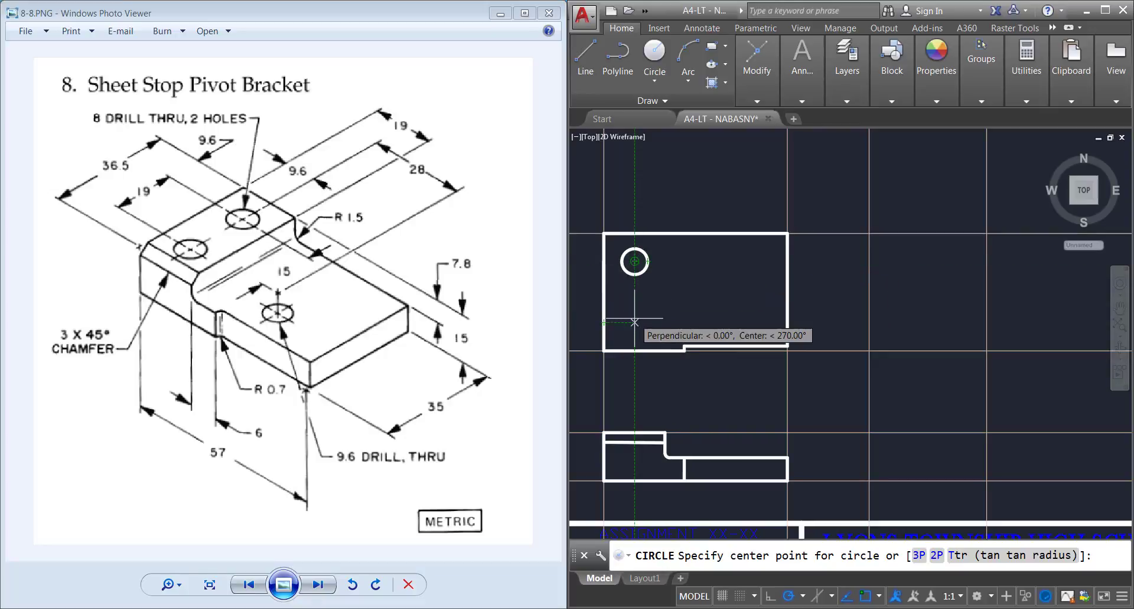
click(634, 323)
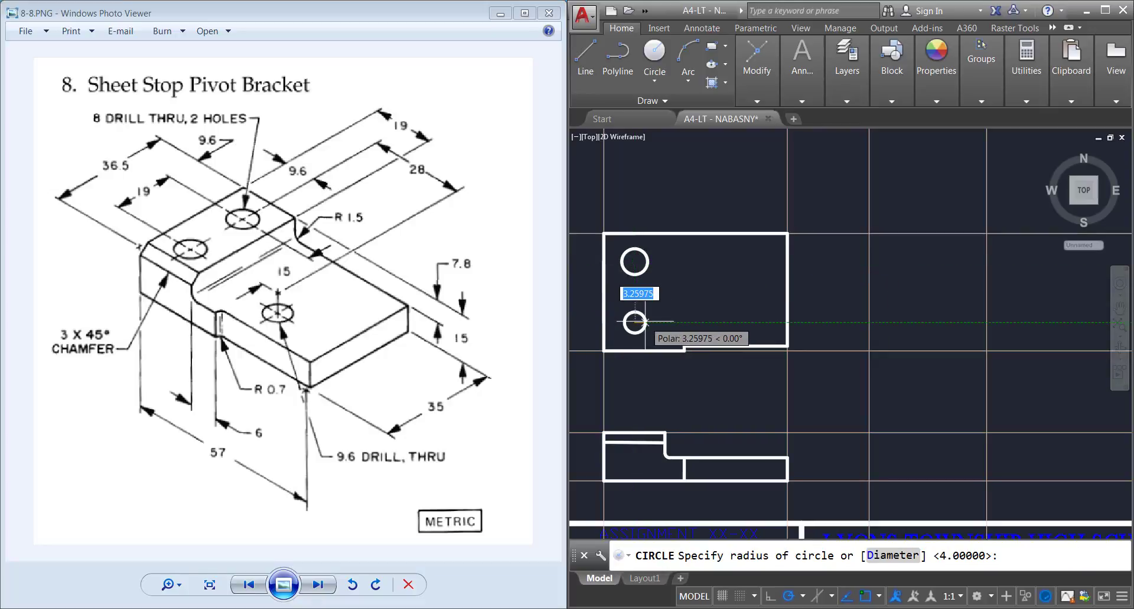
text(d)
key(Return)
text(8)
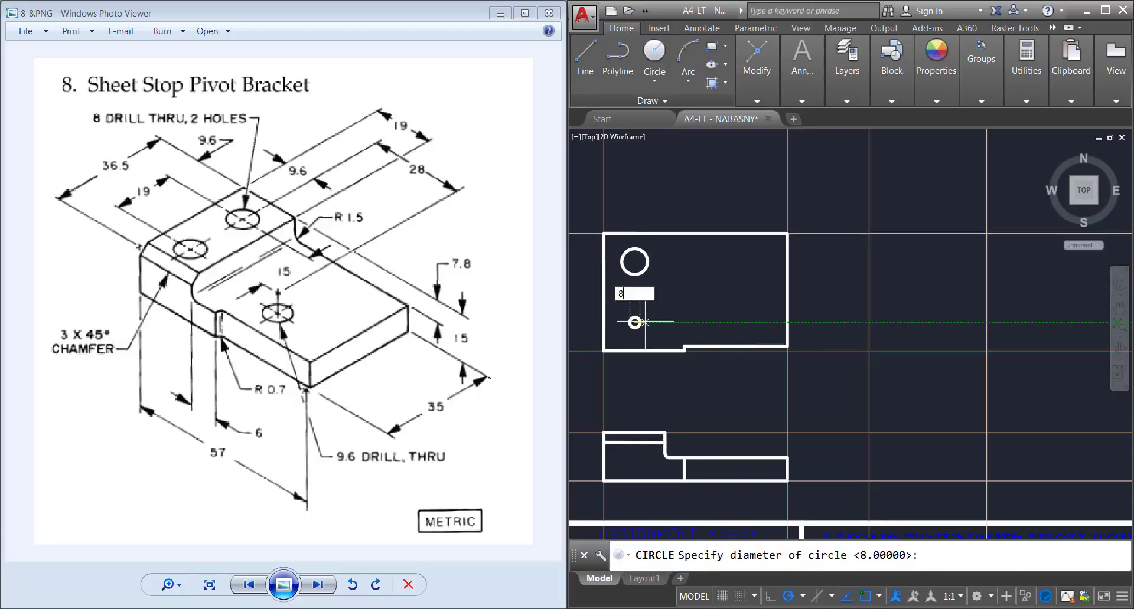
key(Return)
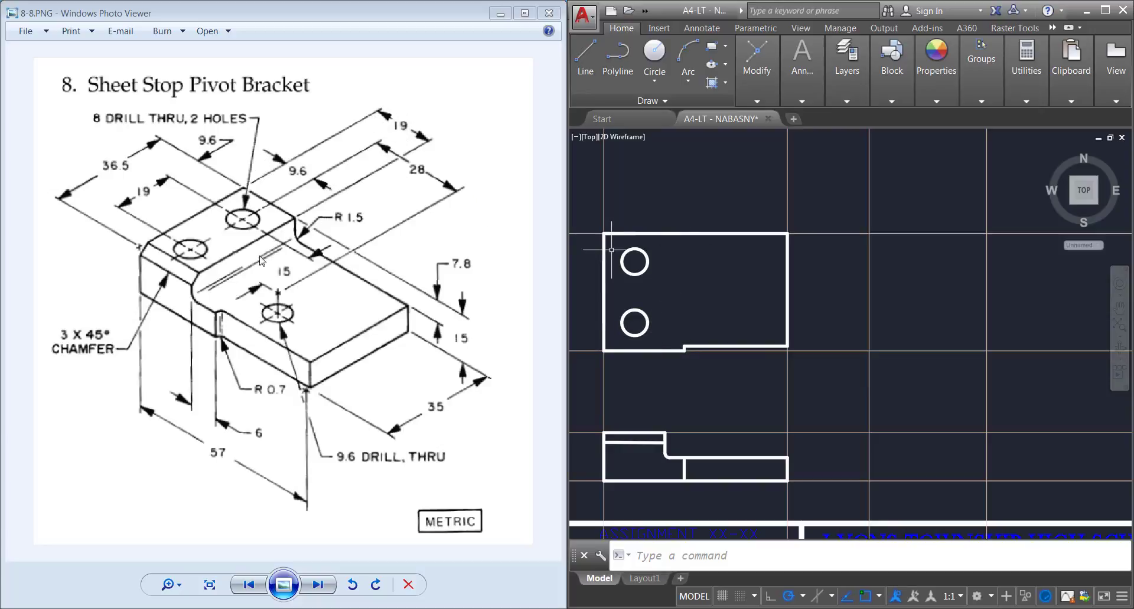
Draw the step edge in the top view: 19 mm along the upper edge from its left corner, straight down to the lower edge
text(l)
key(Return)
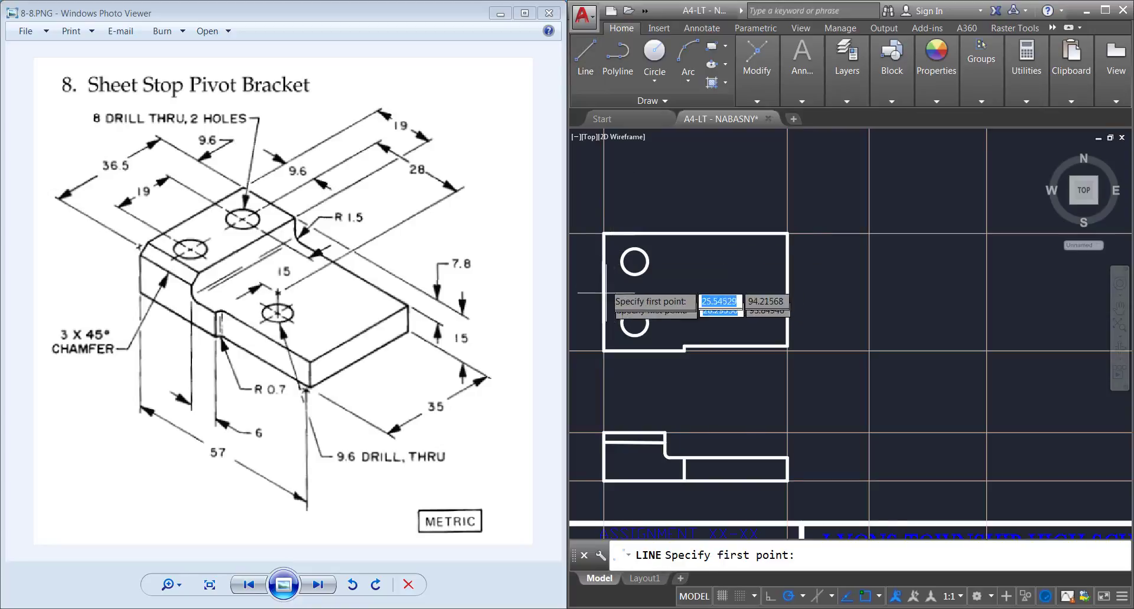
click(604, 234)
text(19)
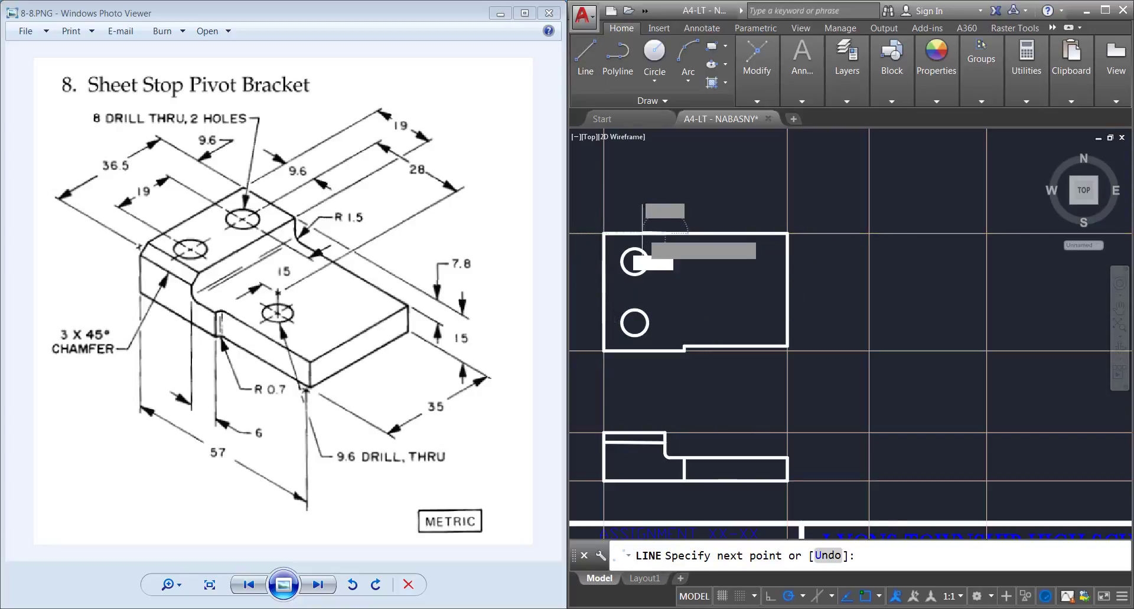
key(Return)
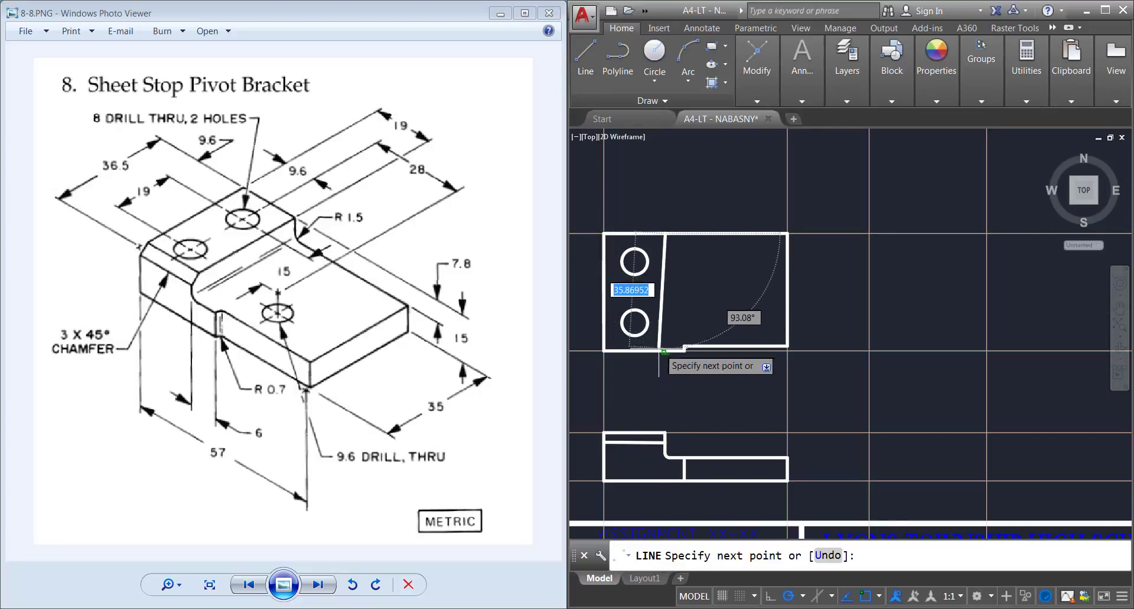
text(36)
key(Return)
text(1)
key(Return)
key(Return)
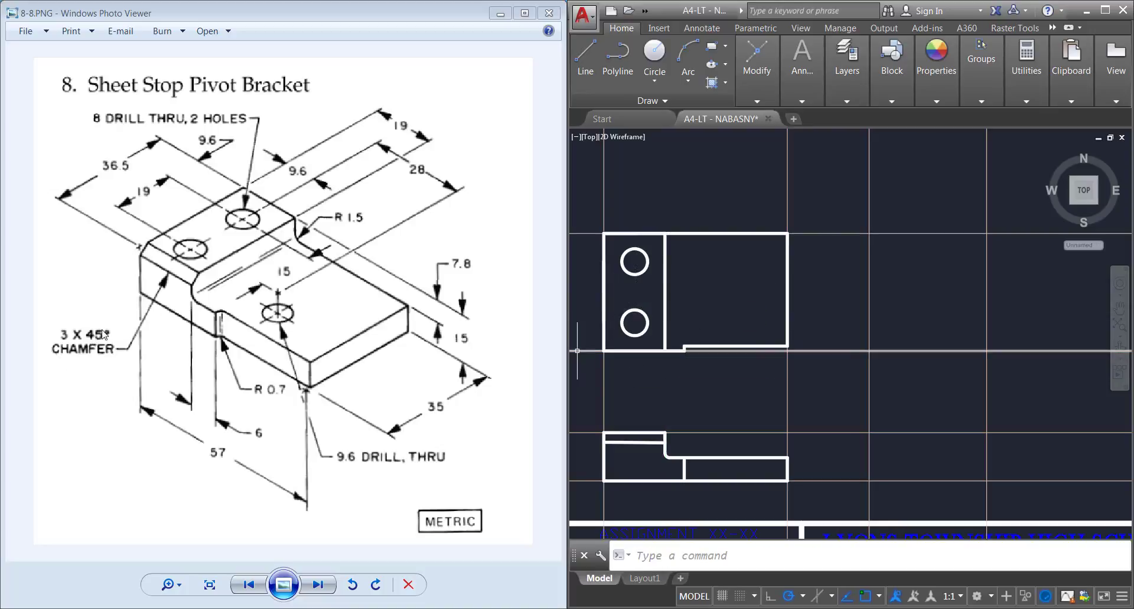
Draw the chamfer line in the top view about 3 mm above the lower edge, from the left edge across to the step edge
click(579, 59)
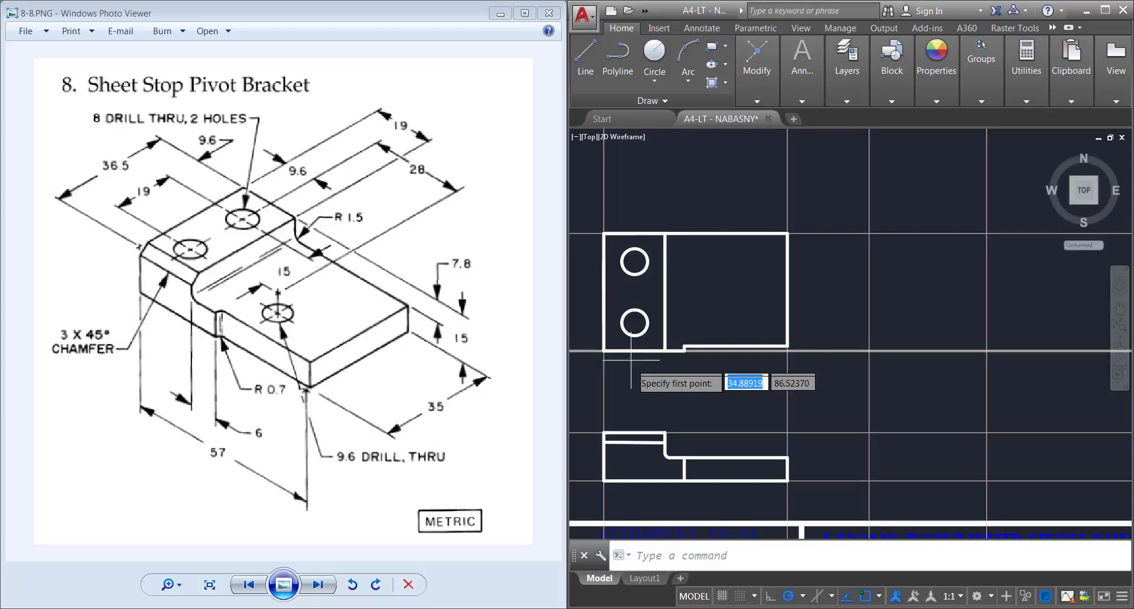
click(603, 351)
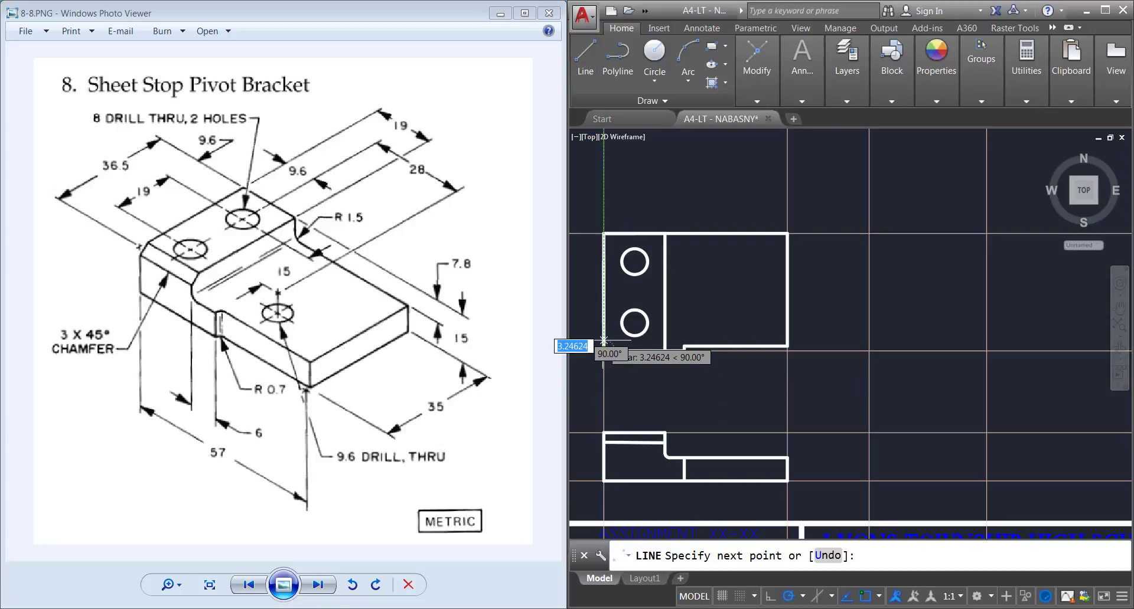
click(603, 341)
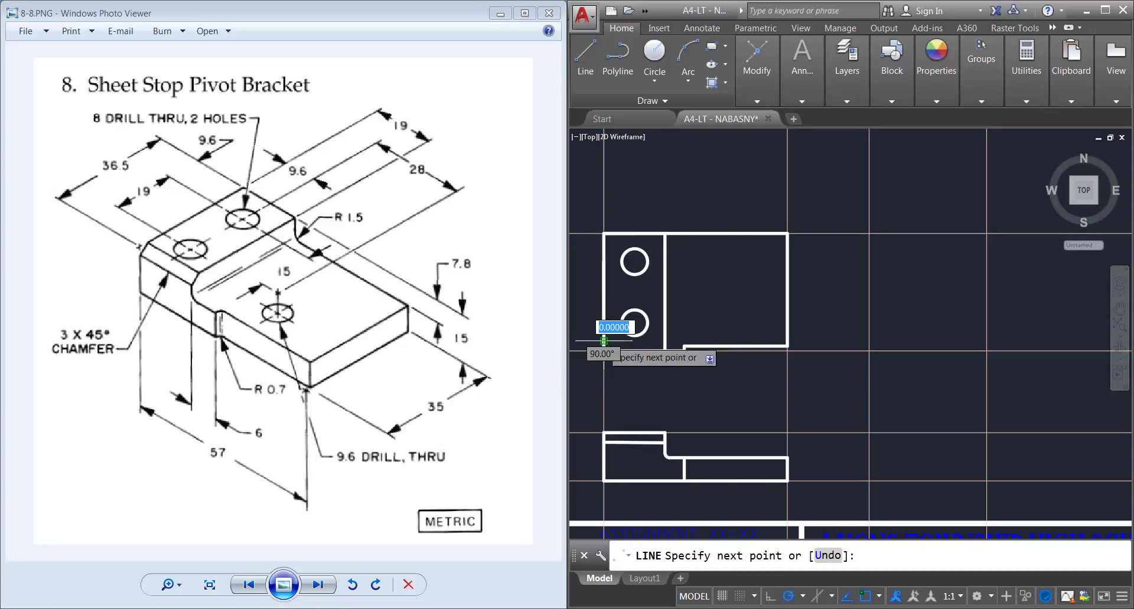
click(664, 341)
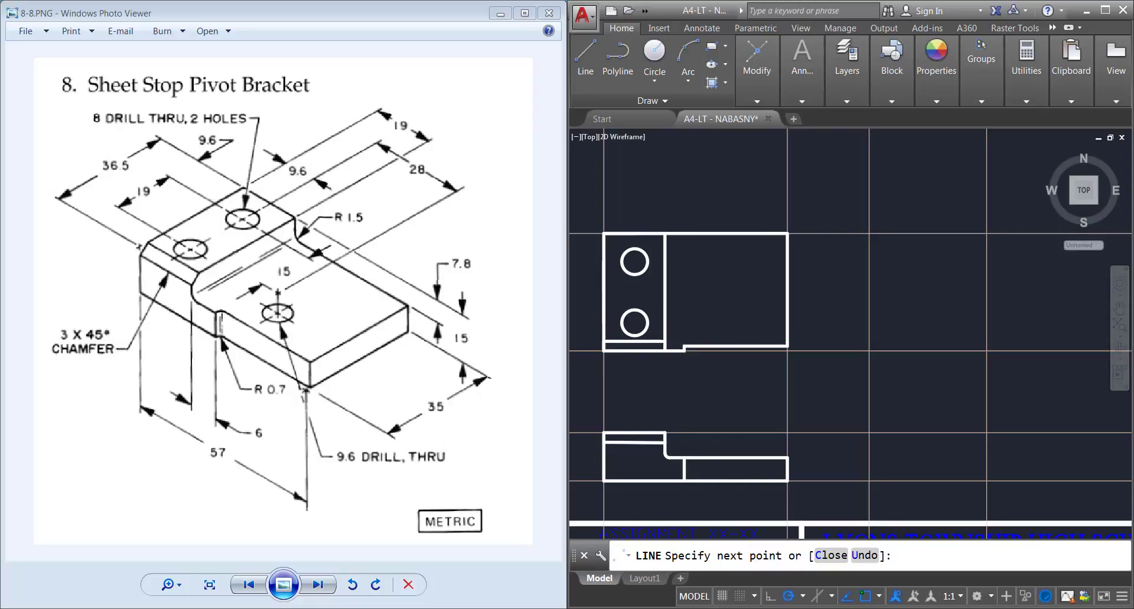
key(Return)
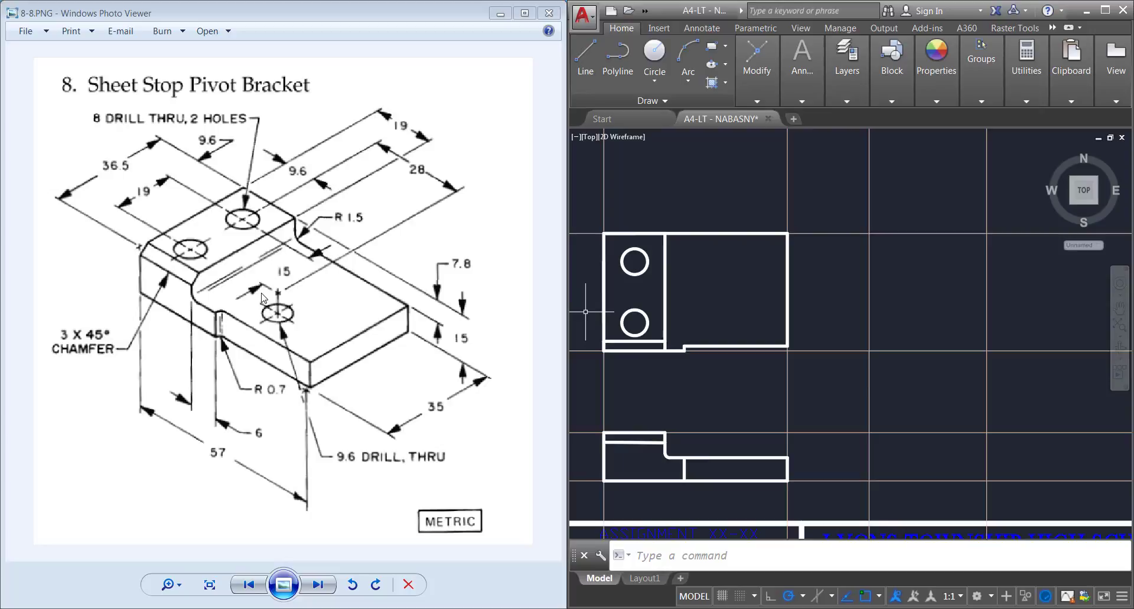
Draw reference lines from the upper 8 mm hole's center, 28 mm to the right and 15 mm down
click(585, 56)
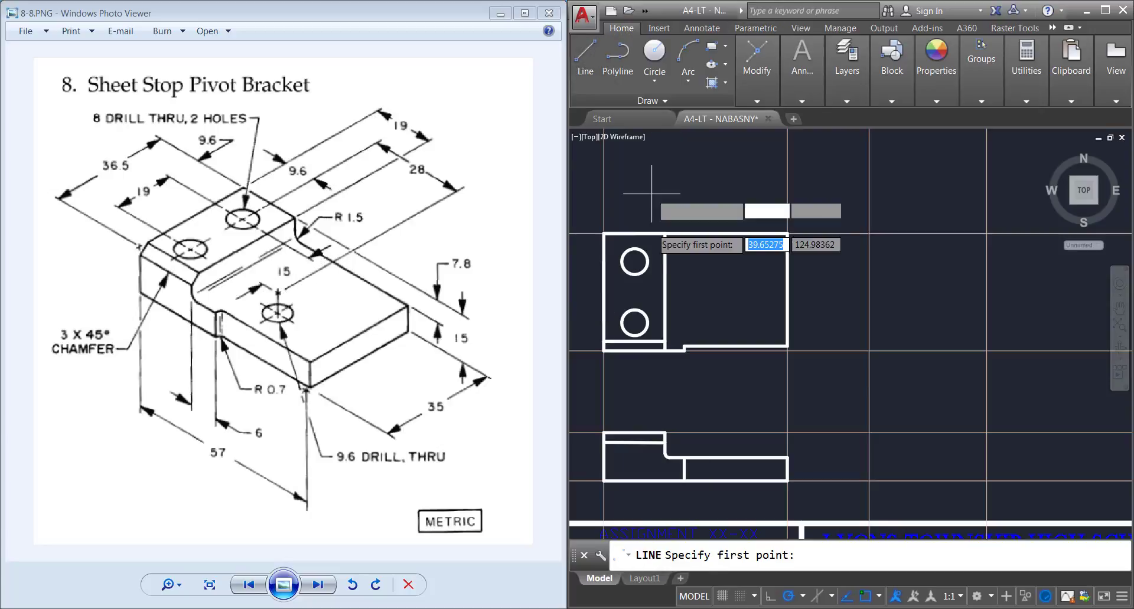
click(634, 261)
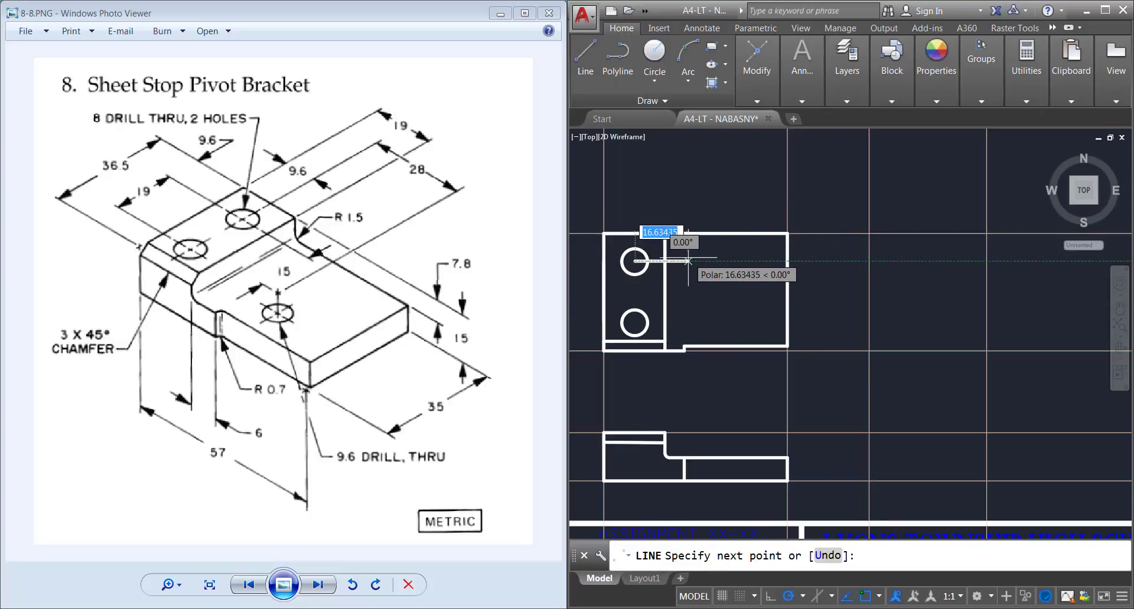
text(28)
key(Return)
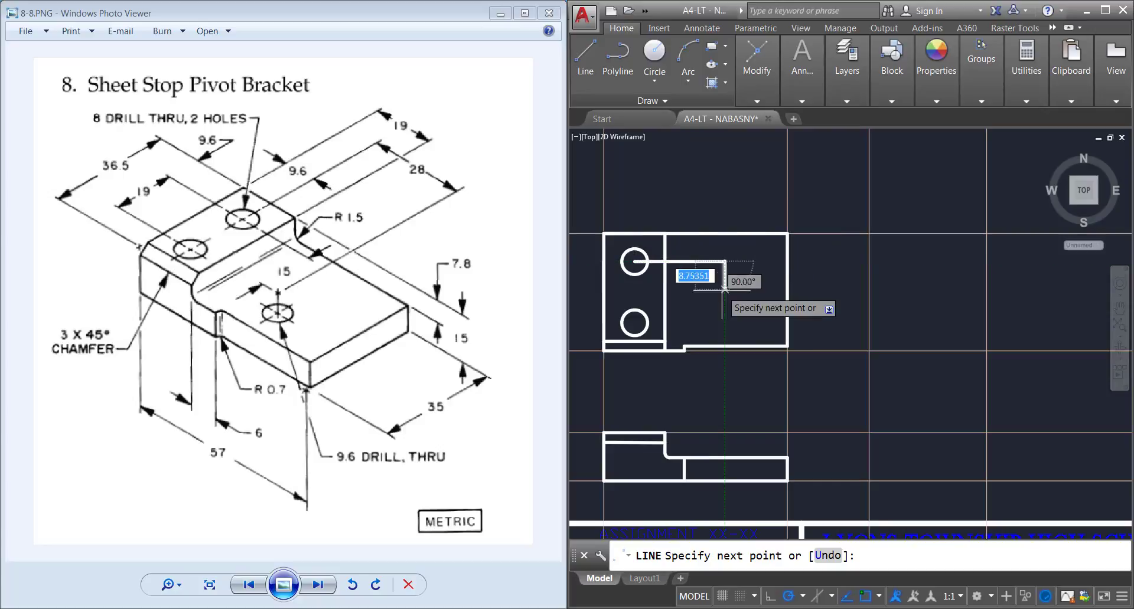
text(15)
key(Return)
key(Return)
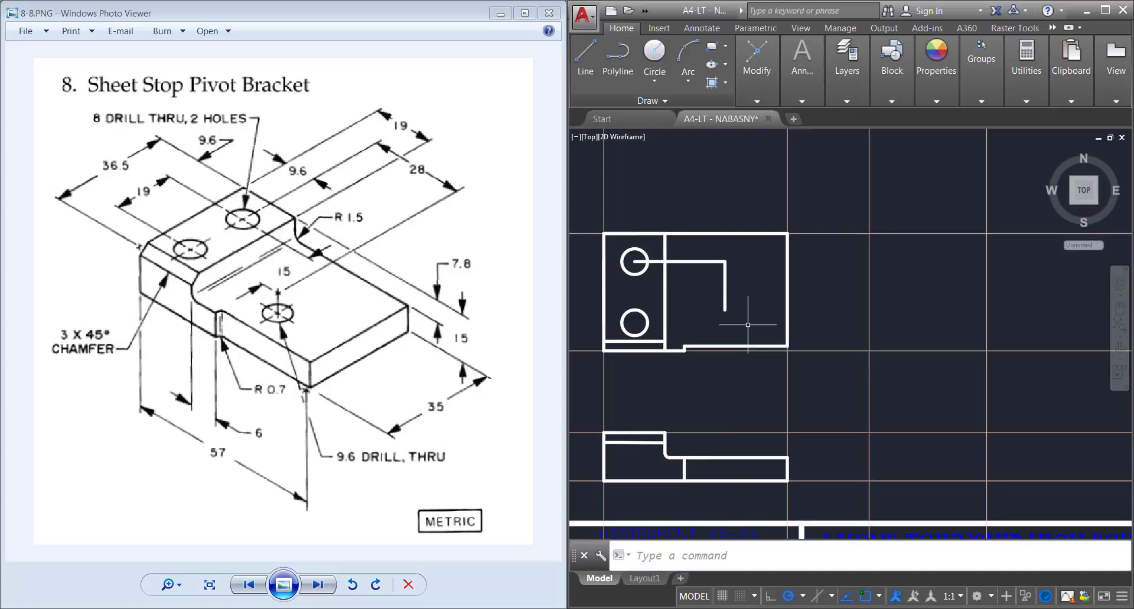
Draw a 9.6 mm diameter circle centered on the lower end of the 15 mm reference line
text(c)
key(Return)
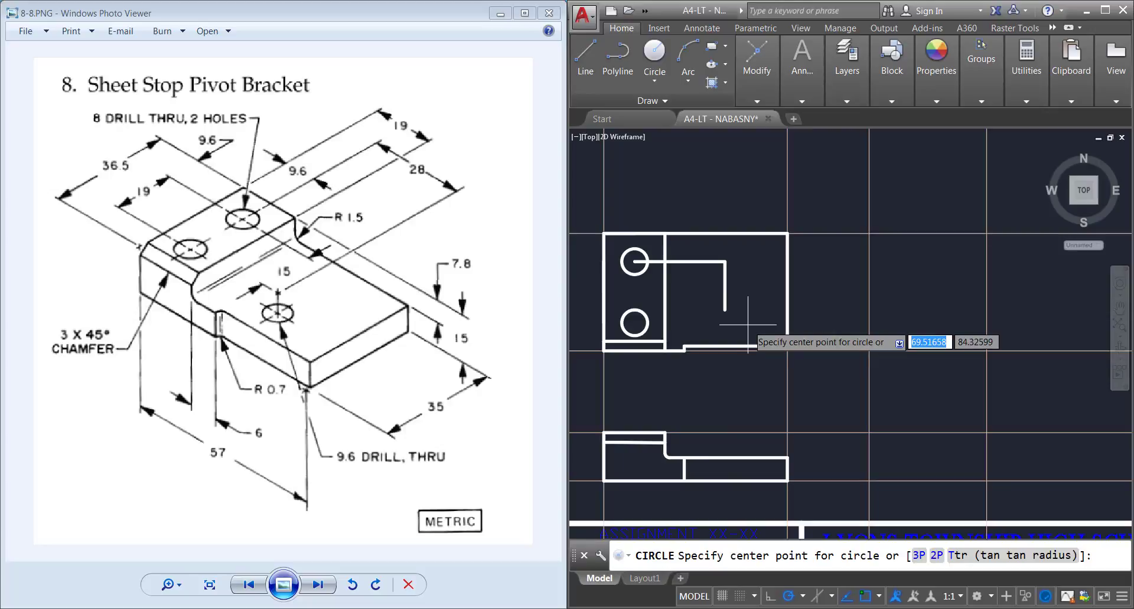
click(724, 309)
text(d)
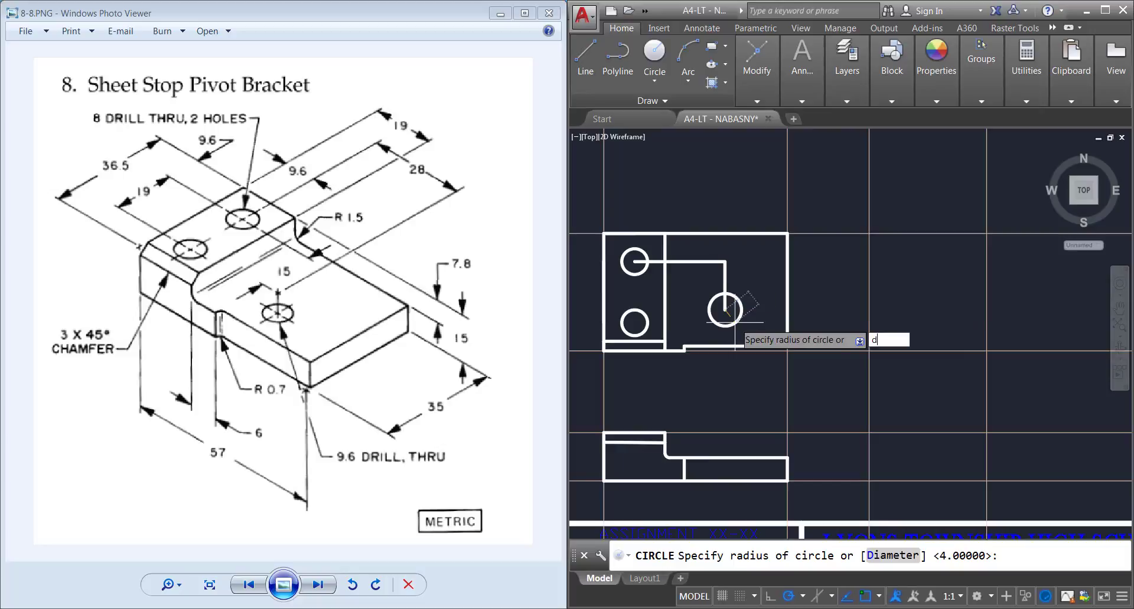
key(Return)
text(9)
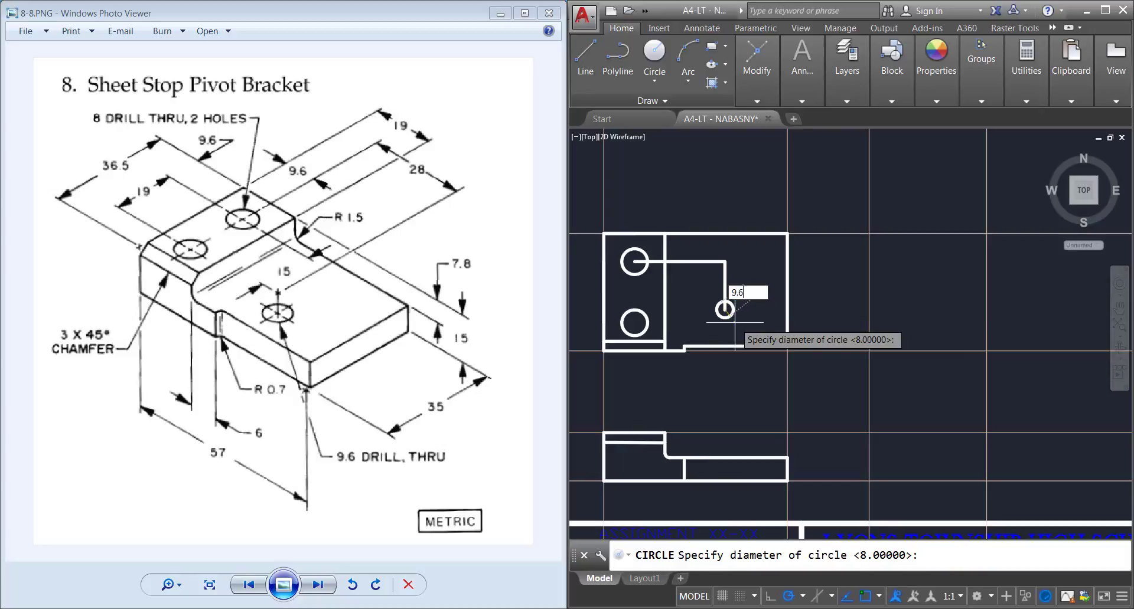
text(.6)
key(Return)
Delete the 15 mm and 28 mm reference lines that locate the large hole
click(724, 276)
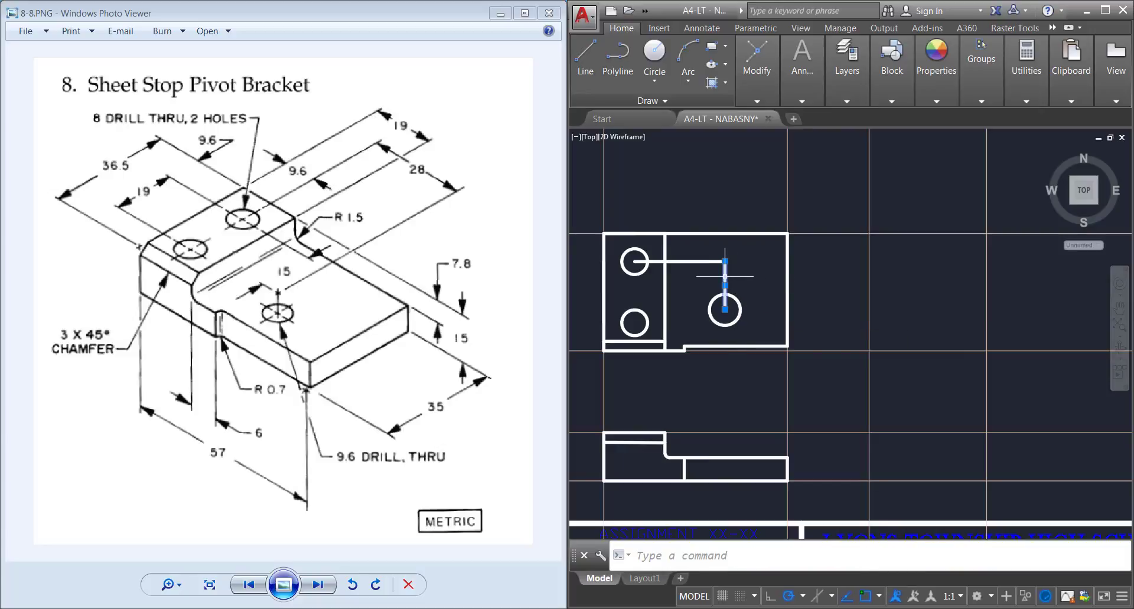
key(Delete)
click(691, 261)
key(Delete)
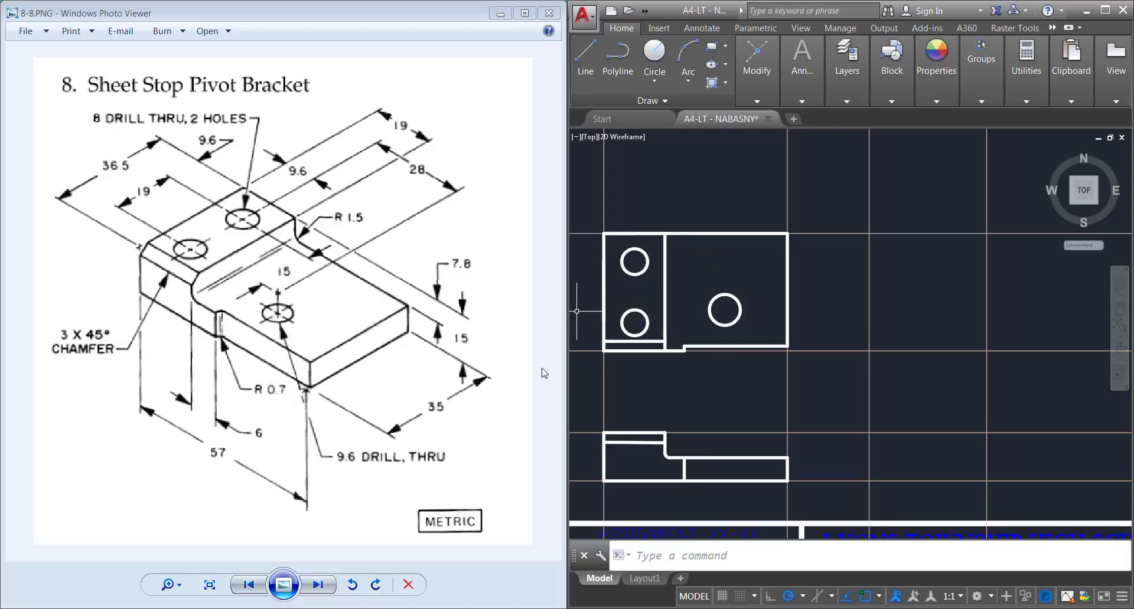
Set the fillet radius to 0.7 mm and try to round the notch's upper corner in the top view
scroll(684, 352, up, 4)
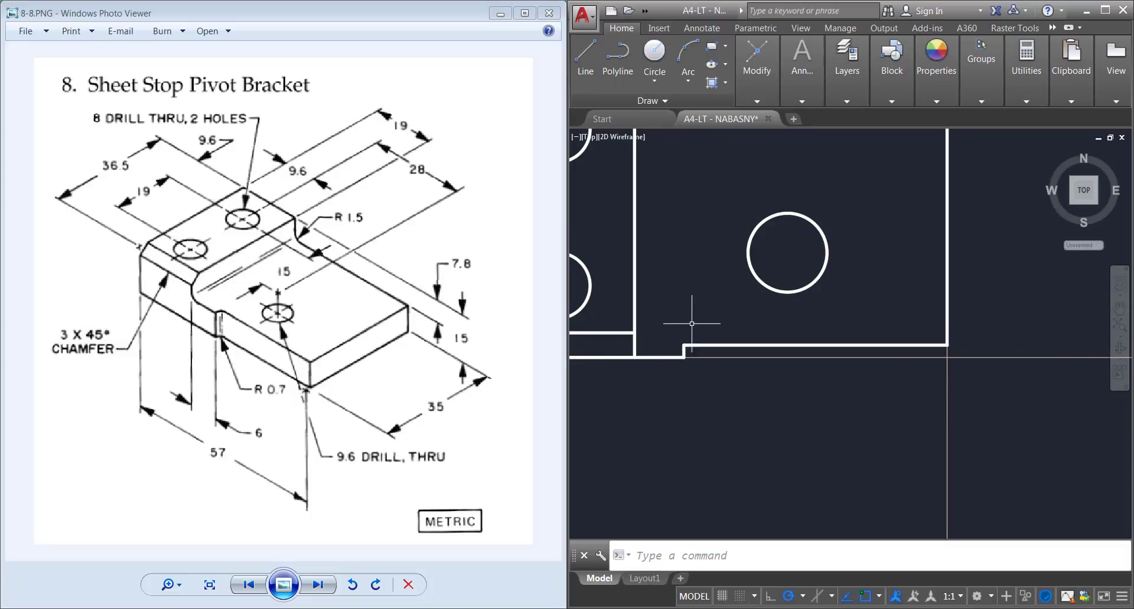
text(f)
key(Return)
text(r)
key(Return)
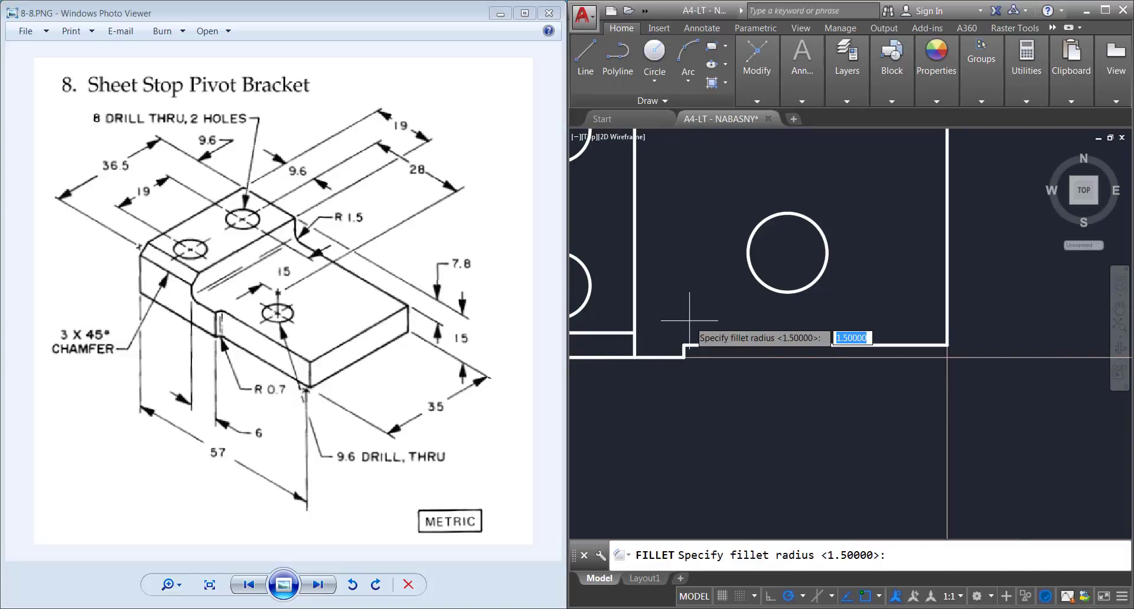
text(.7)
key(Return)
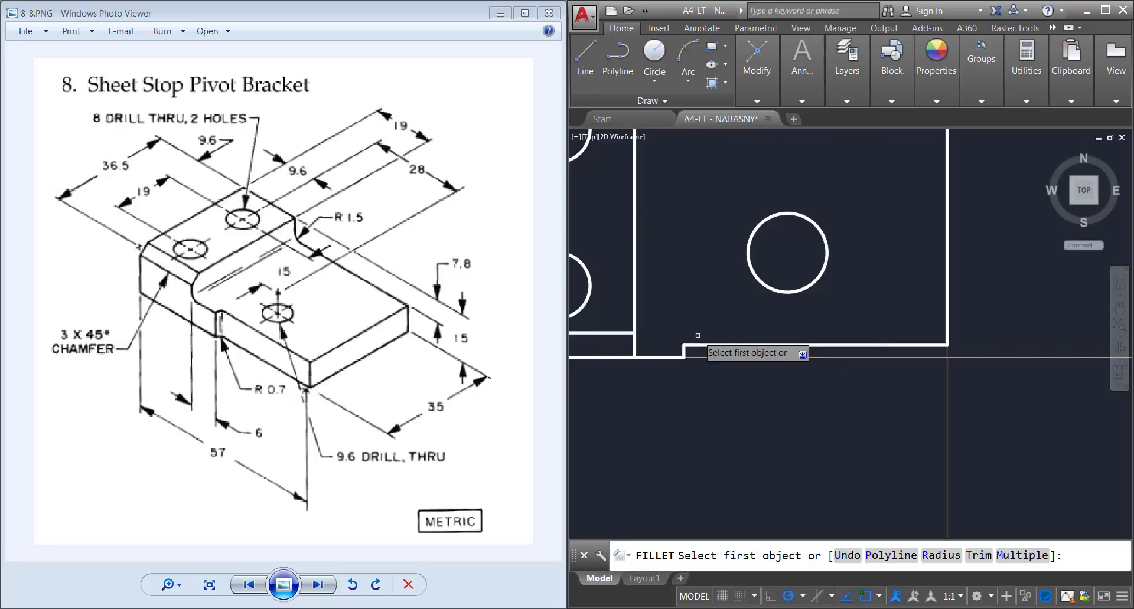
click(685, 352)
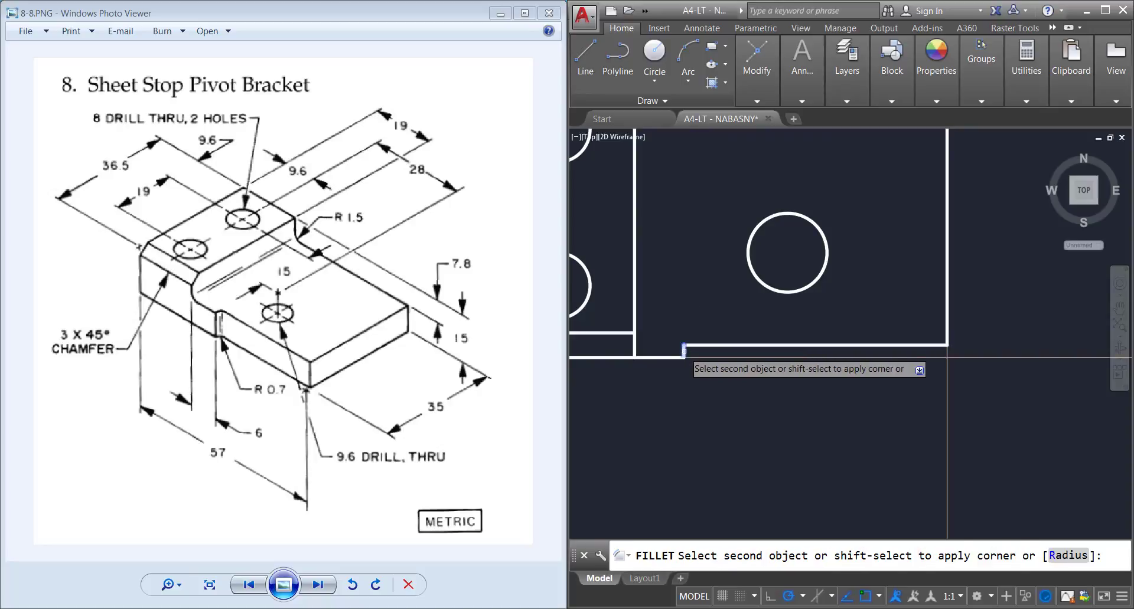
click(695, 346)
Apply the Fillet command to the notch's upper corner again, keeping the 0.7 mm radius
key(Return)
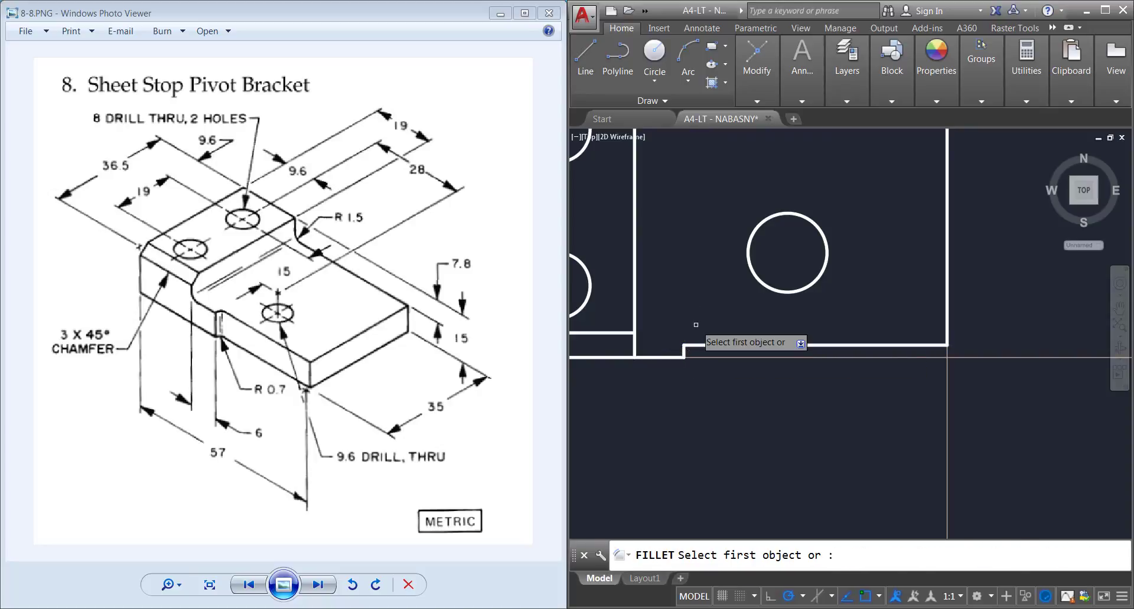
text(r)
key(Return)
key(Return)
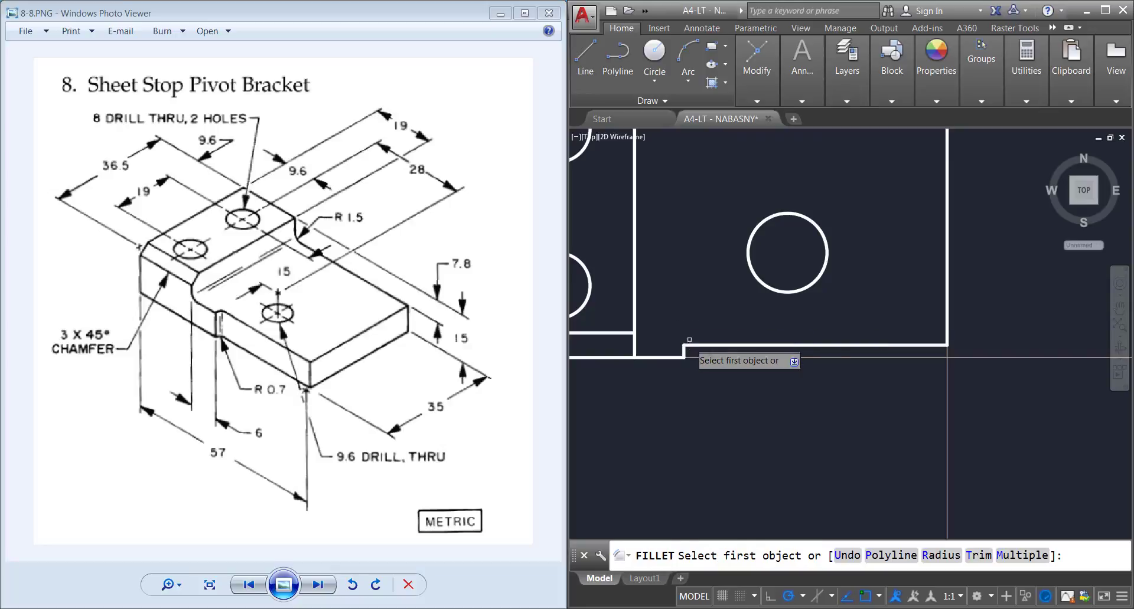
click(686, 346)
click(946, 352)
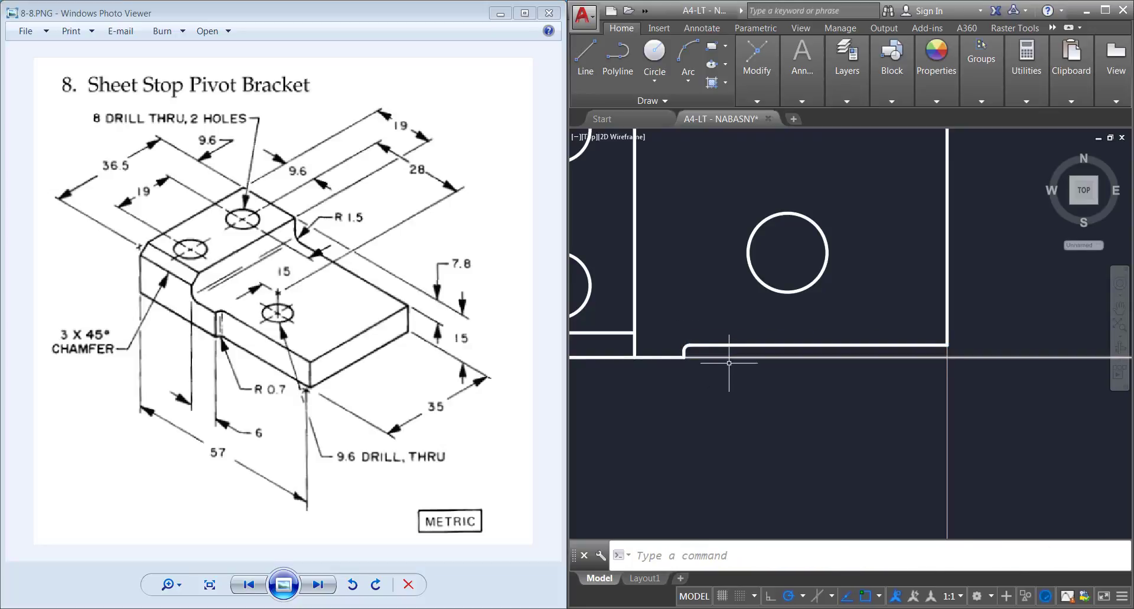
Draw the side view's top, right and bottom edges along the construction lines, 36.5 mm wide on top, leaving the bottom edge's left end short
scroll(720, 359, down, 3)
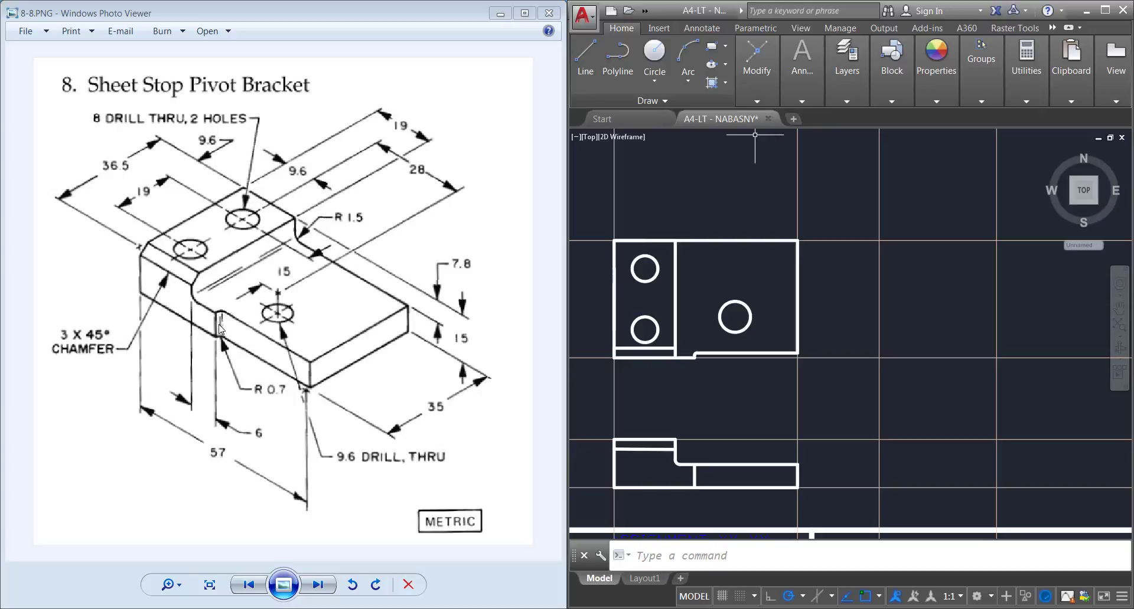
click(578, 59)
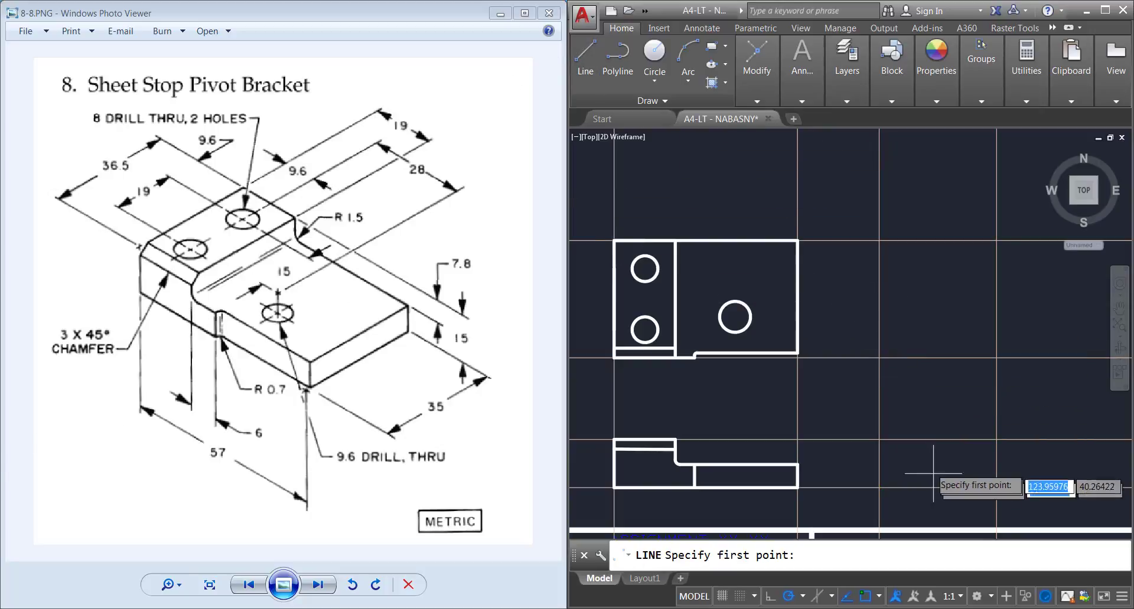
click(879, 439)
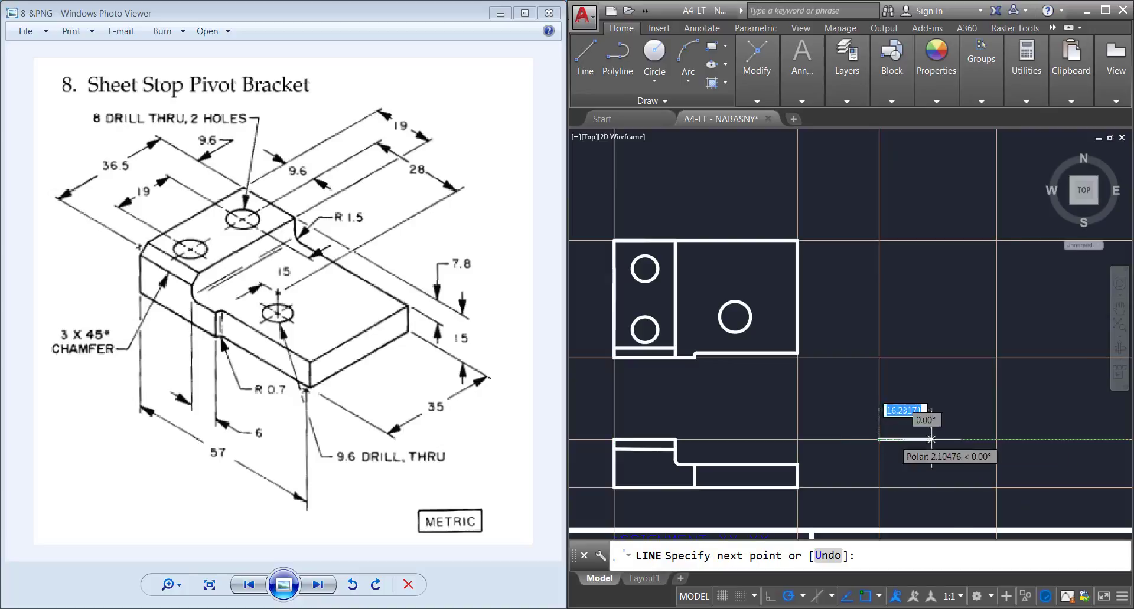
click(996, 440)
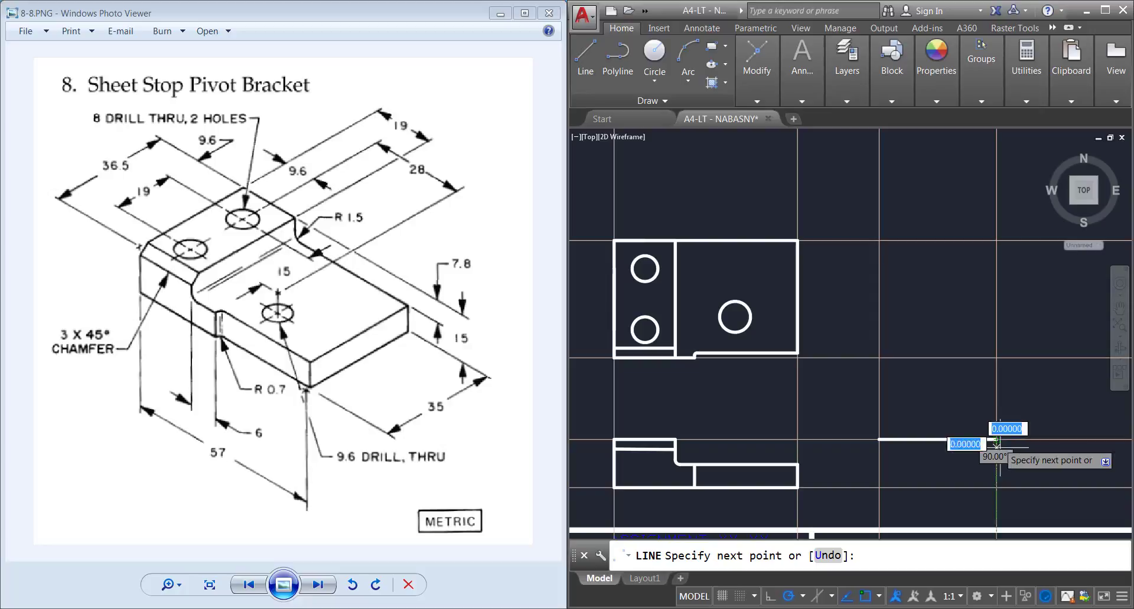
click(996, 488)
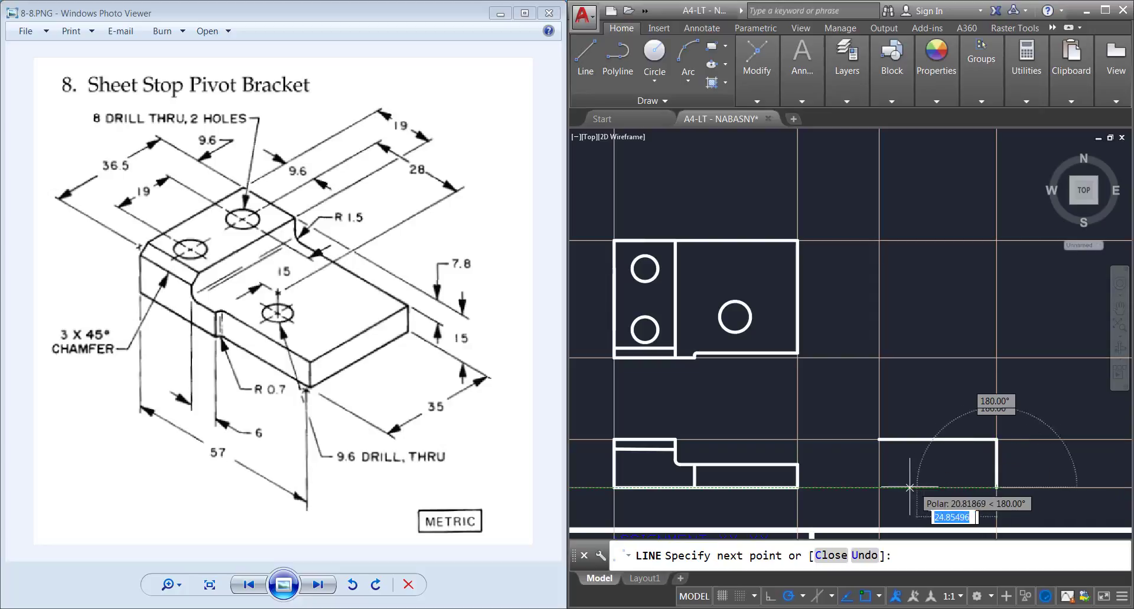
click(879, 487)
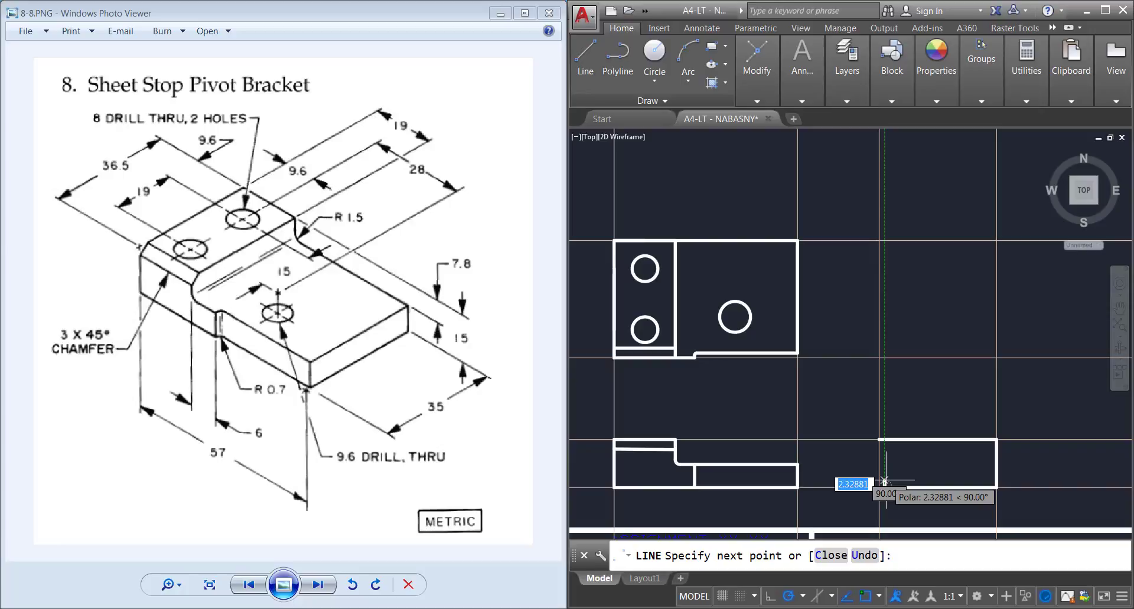
key(Escape)
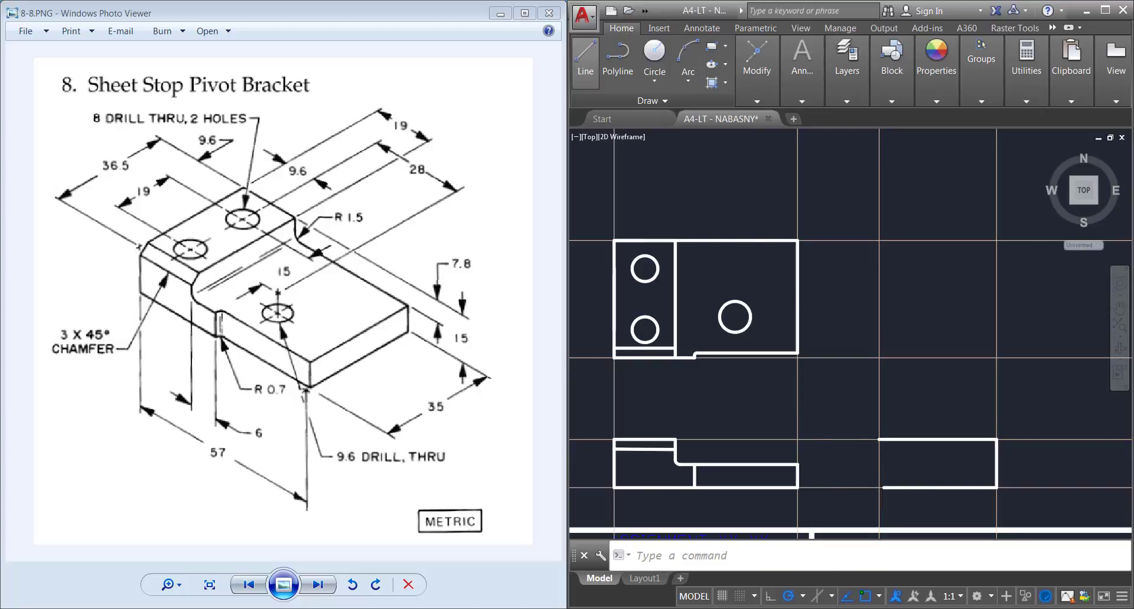
Draw the side view's stepped left edge: 7.8 mm down from the upper corner, 1.5 mm inward, and down to the bottom edge
click(588, 55)
click(878, 440)
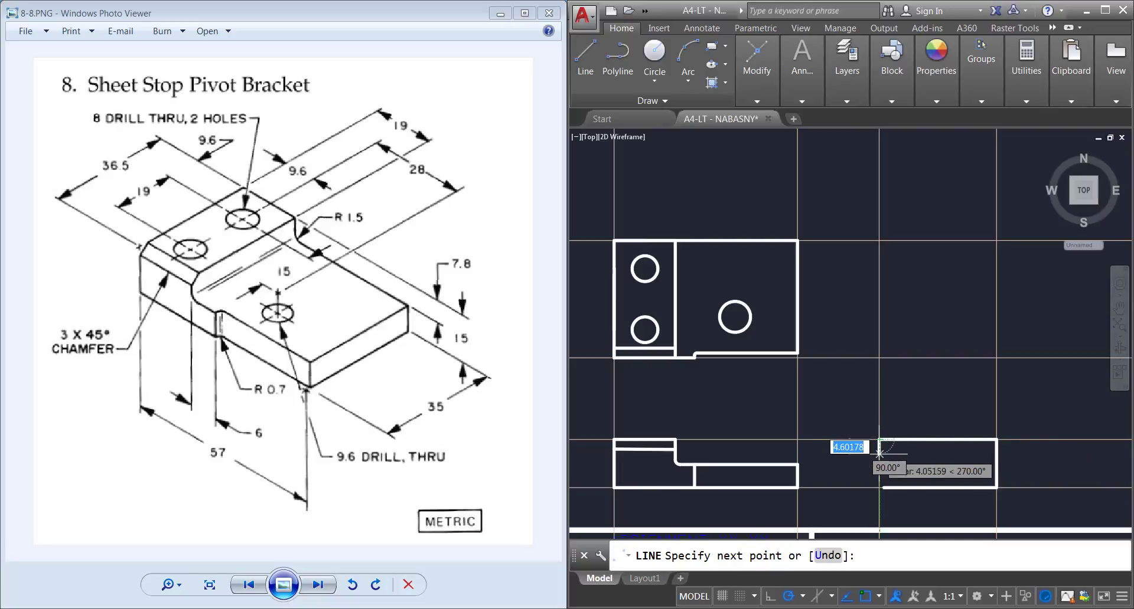
text(7.8)
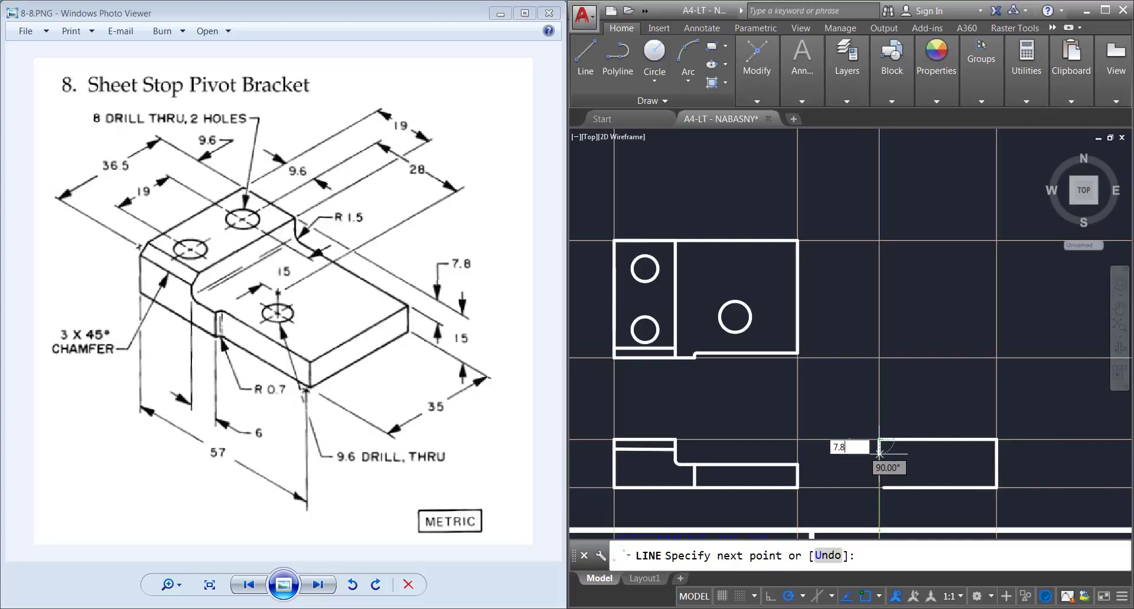
key(Return)
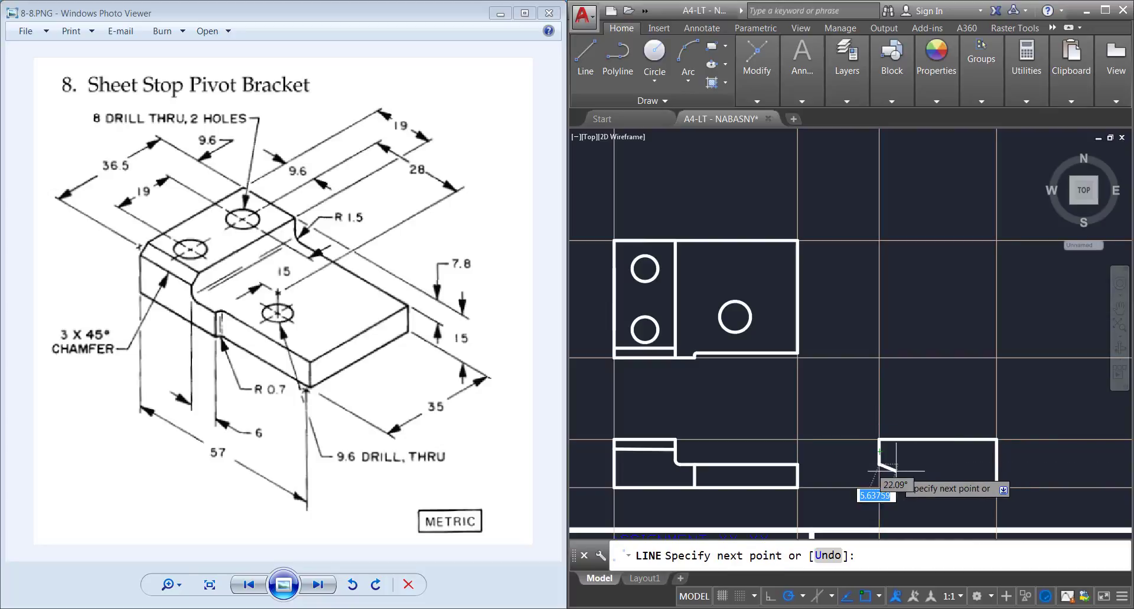
text(1.5)
key(Return)
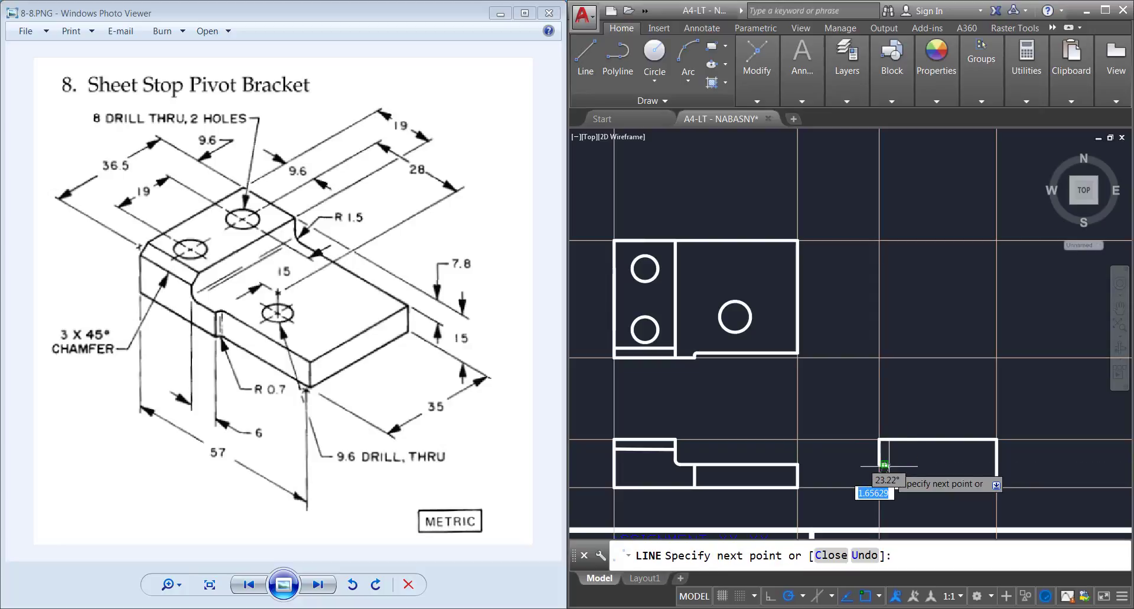
click(883, 488)
key(Return)
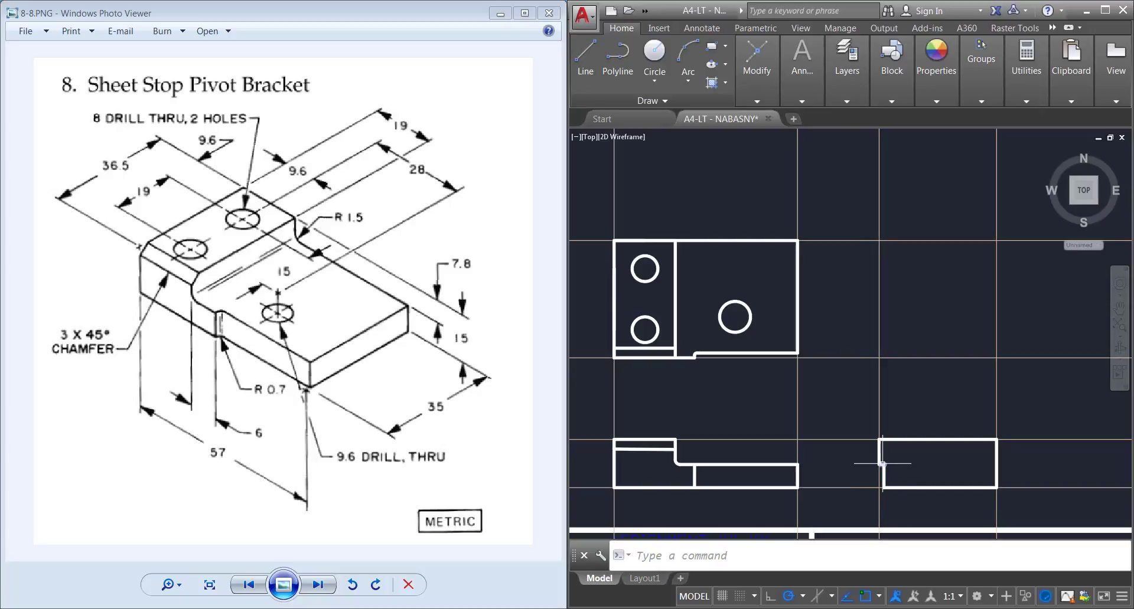
Draw a horizontal line across the side view from the step's outer corner to the right edge
text(l)
key(Return)
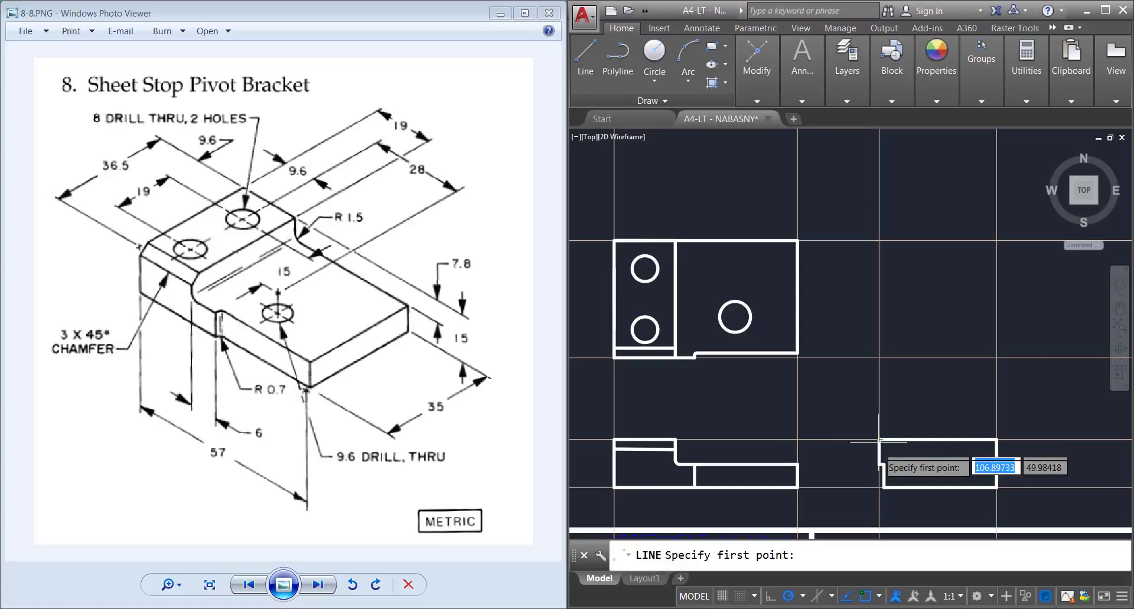
click(879, 464)
click(996, 465)
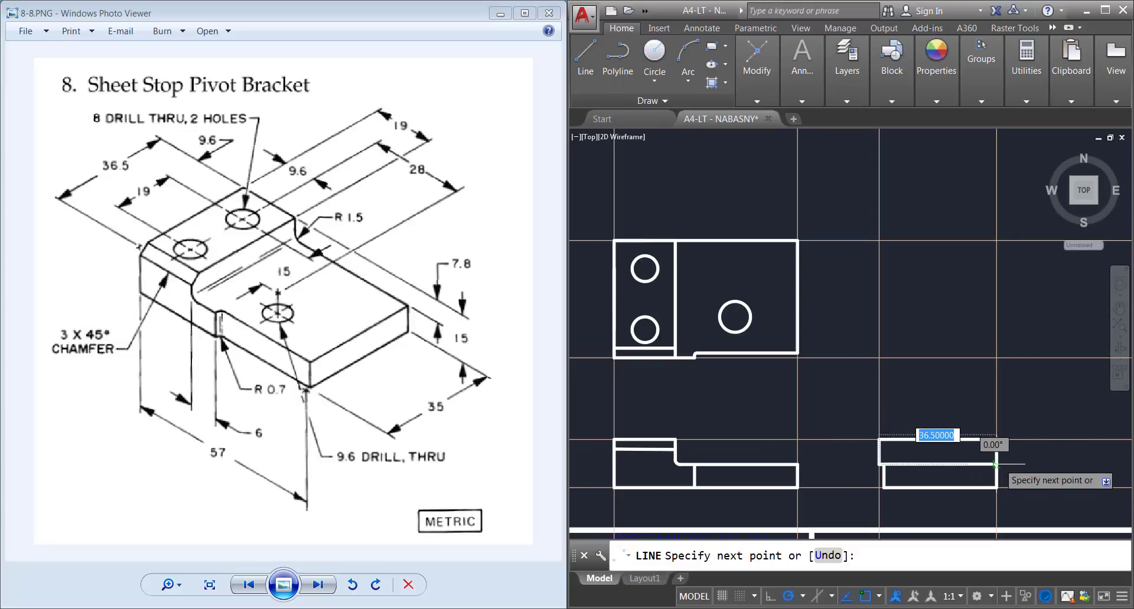
key(Return)
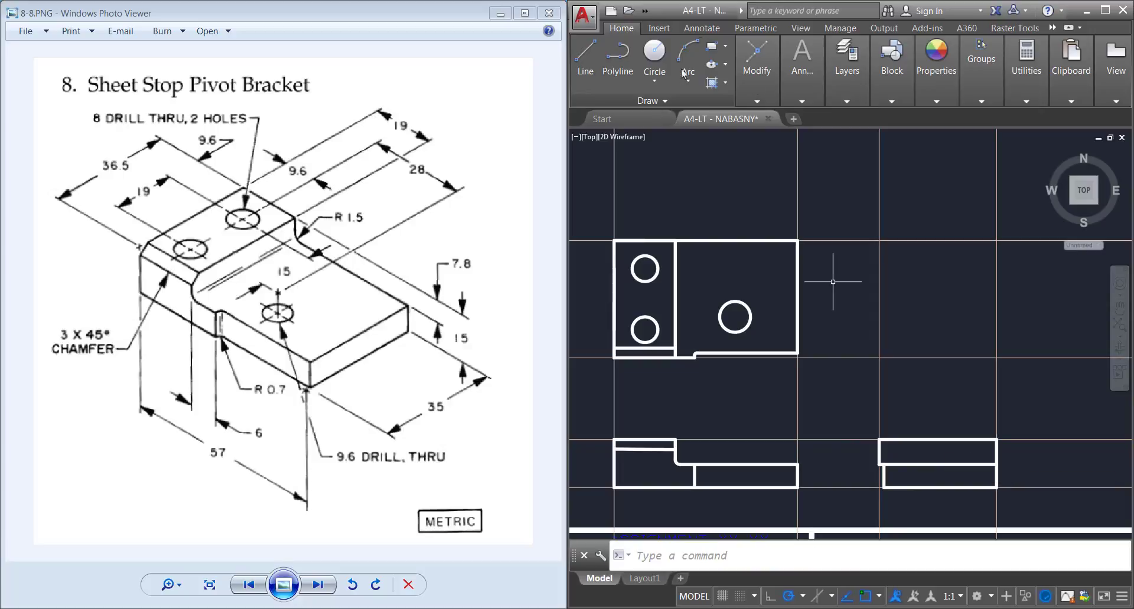
Close the side view's lower left corner with lines from the step's outer corner down to the base and across to the inner vertical line
key(Return)
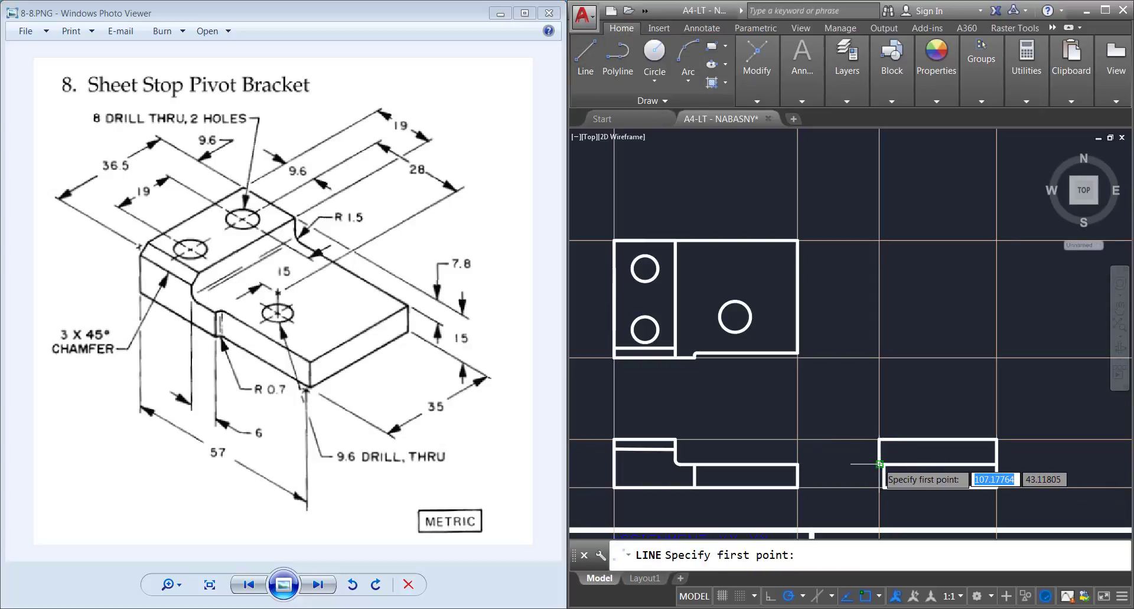
click(879, 464)
click(878, 488)
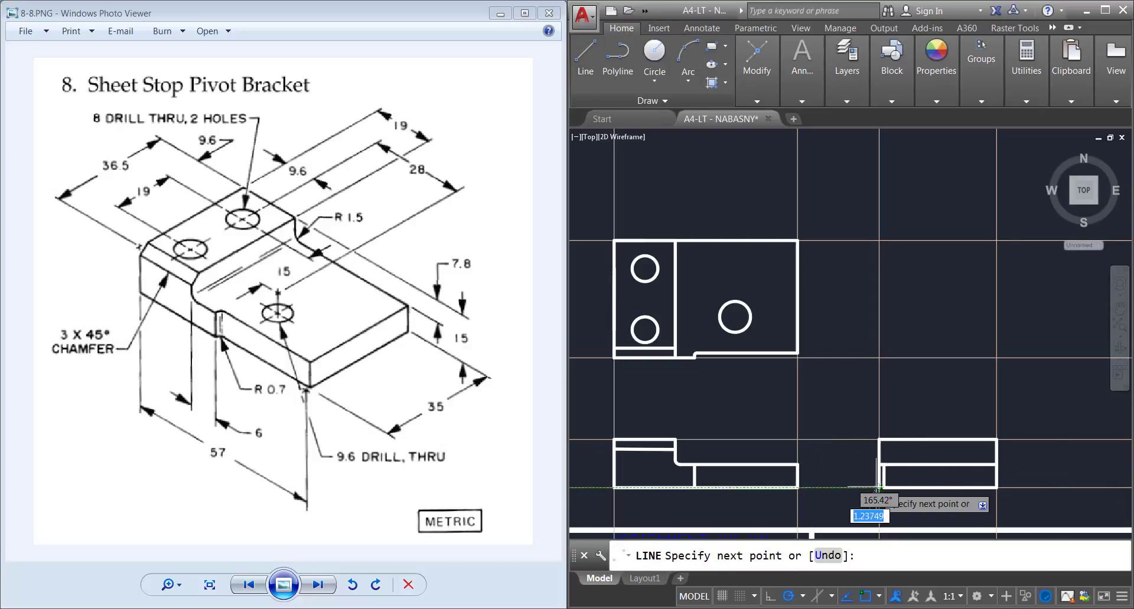
click(885, 488)
click(884, 466)
key(Return)
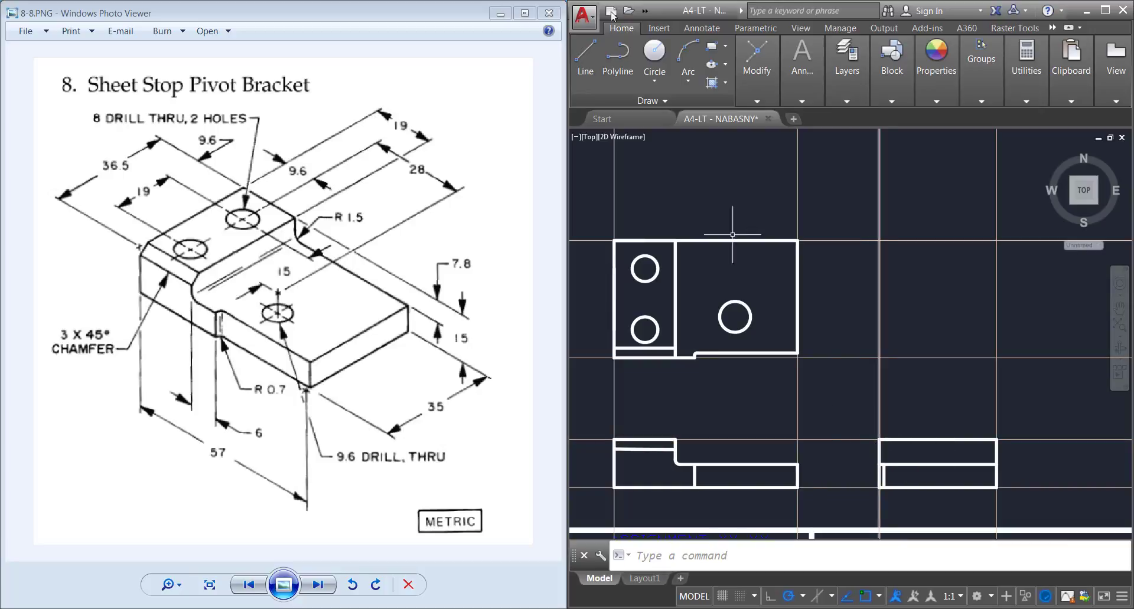
Draw a 3 mm reference line straight down from the side view's upper left corner
click(586, 57)
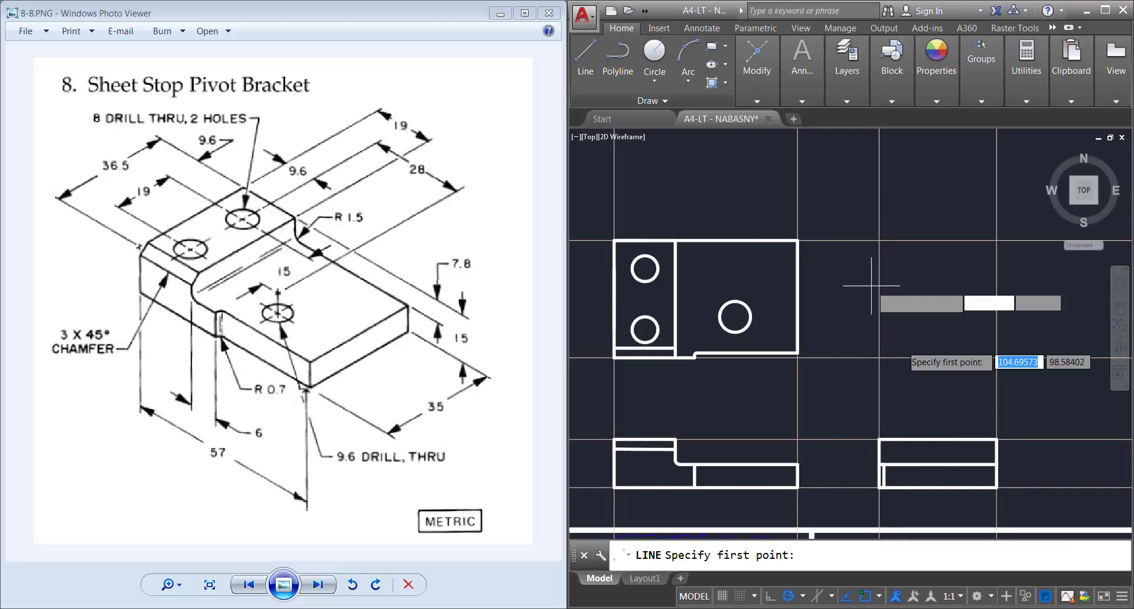
click(879, 440)
text(3)
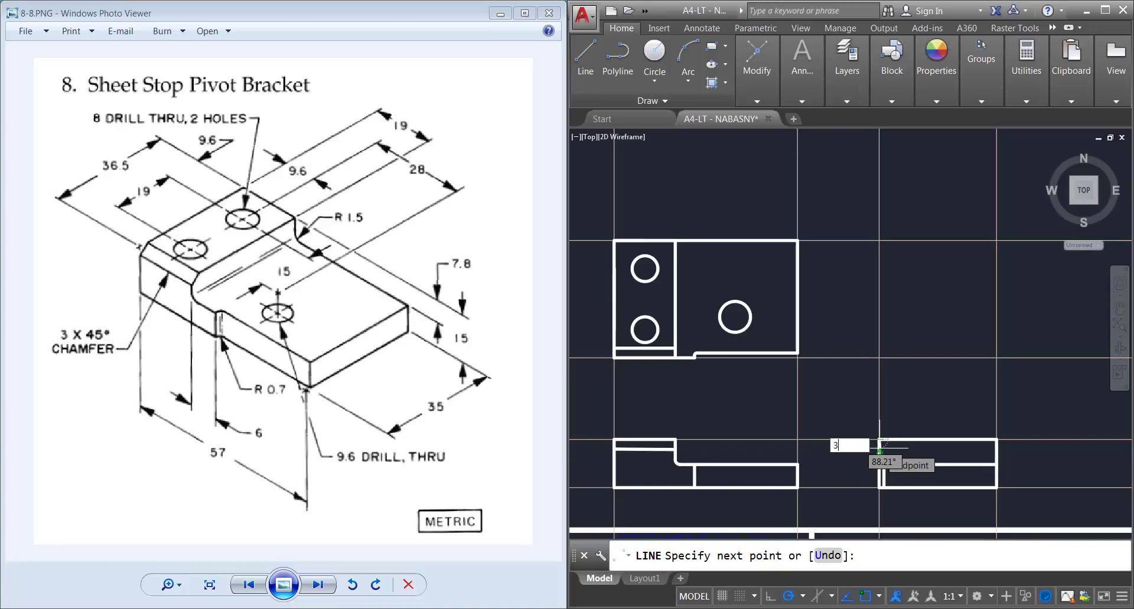
key(Return)
key(Escape)
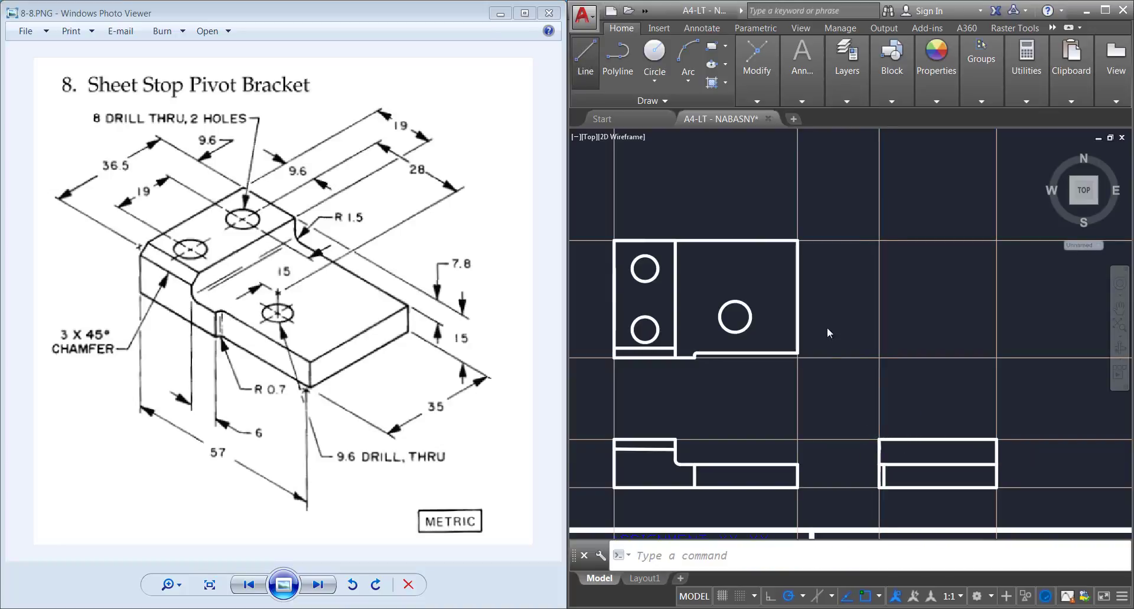
Draw a 3 mm reference line along the side view's top edge and a diagonal chamfer line to the end of the vertical reference line
key(Return)
click(880, 440)
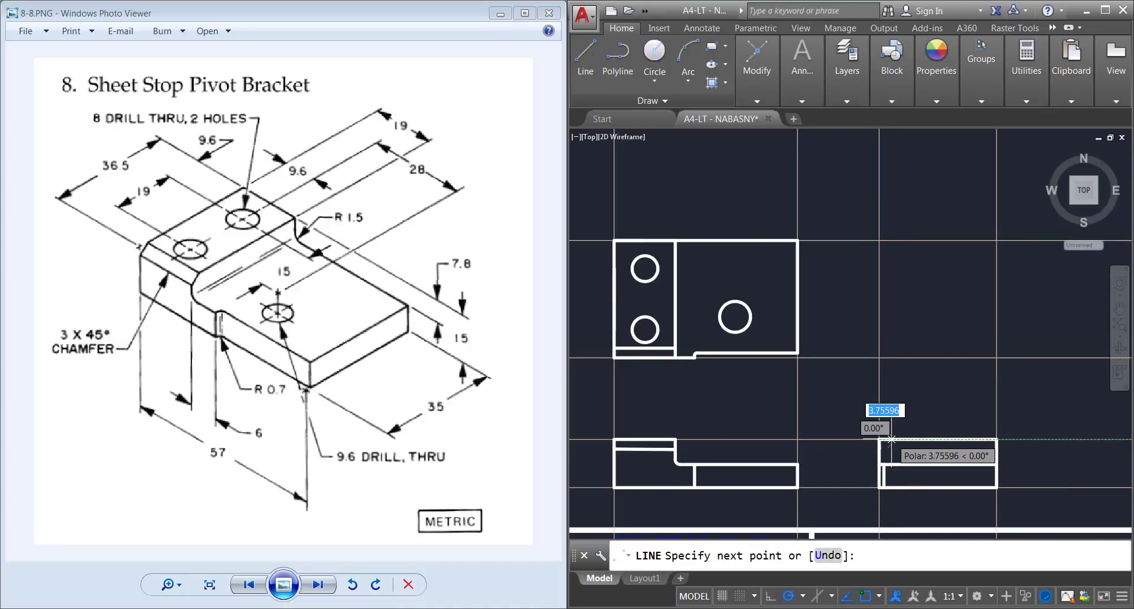
text(3)
key(Return)
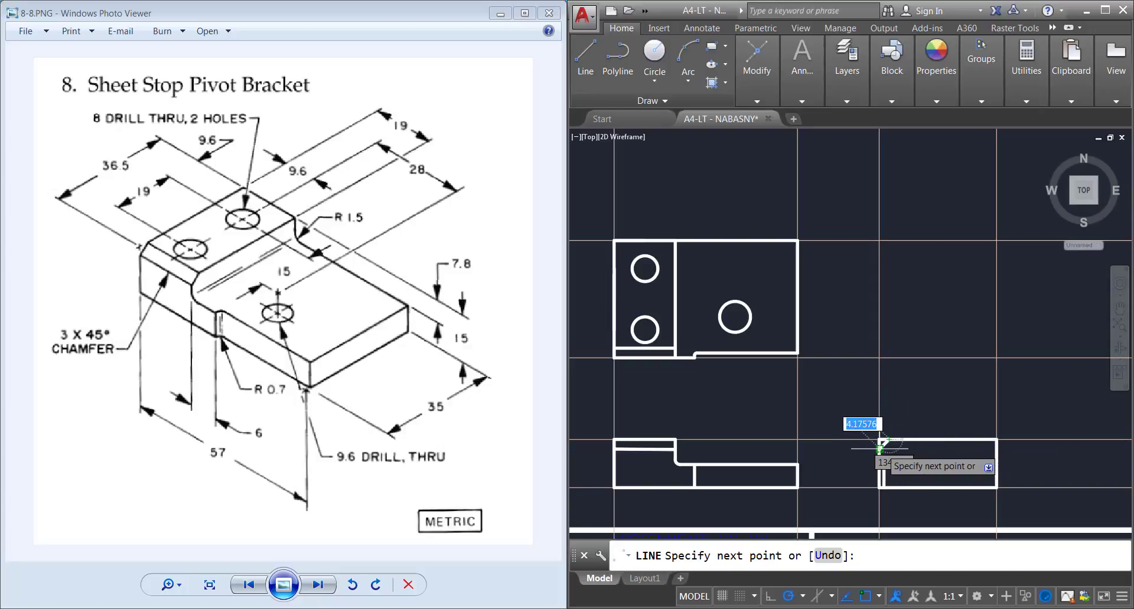
click(879, 449)
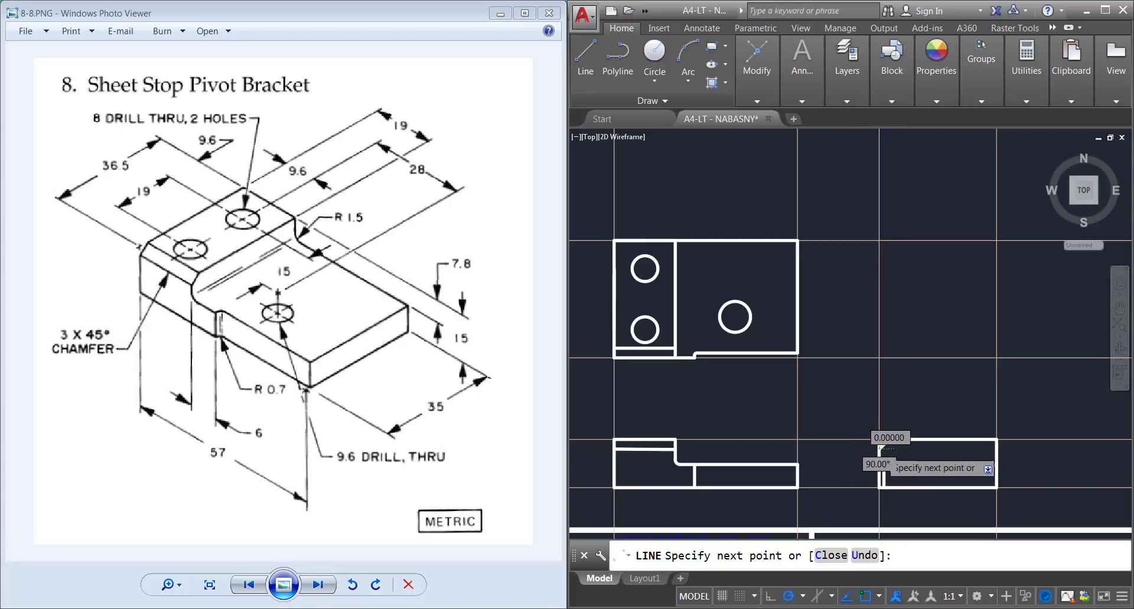
key(Escape)
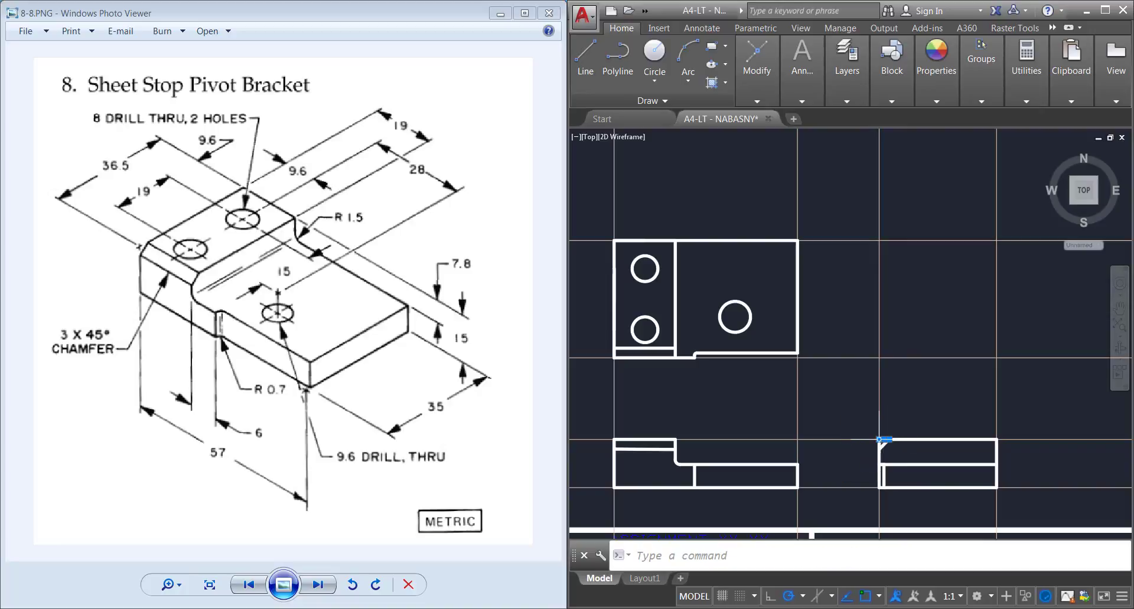
Trim the part of the side view's top edge that extends past the chamfer at the upper left corner
key(Return)
click(917, 457)
click(873, 426)
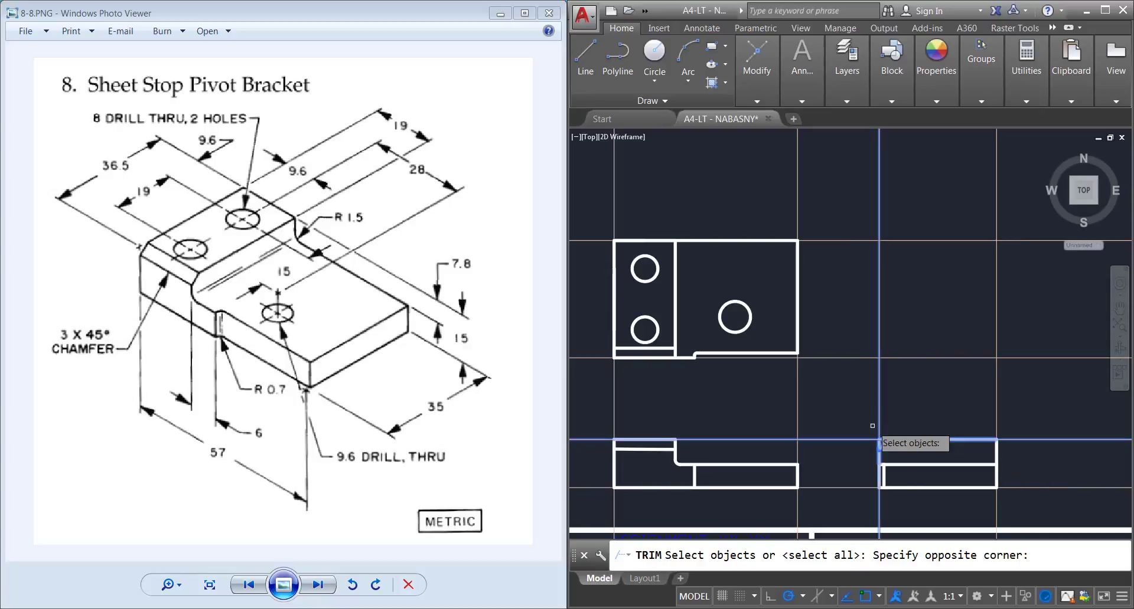
key(Return)
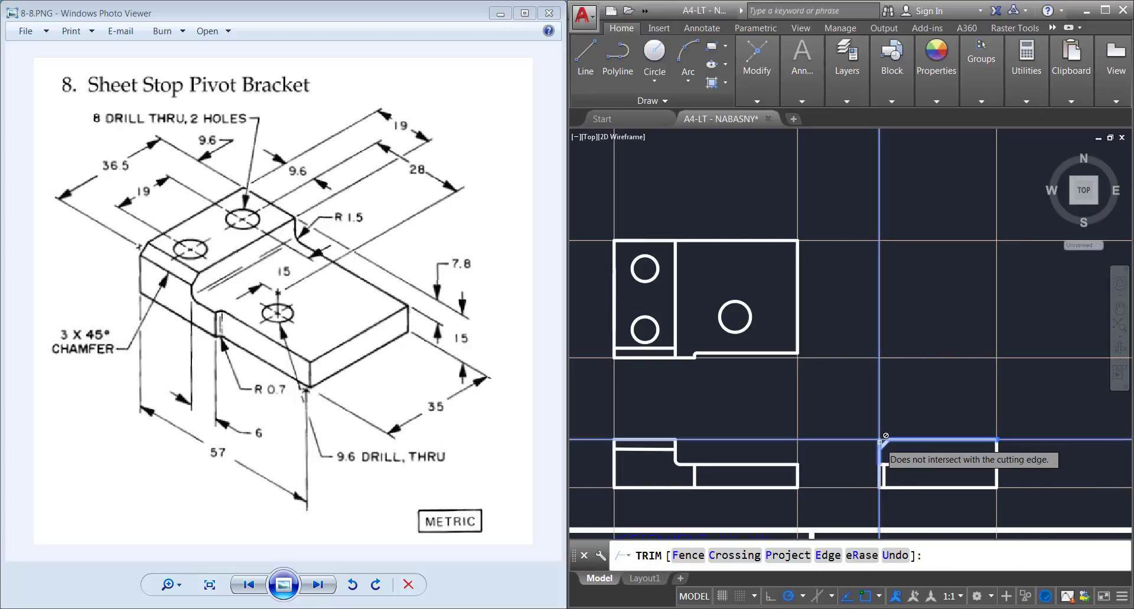
scroll(881, 440, up, 1)
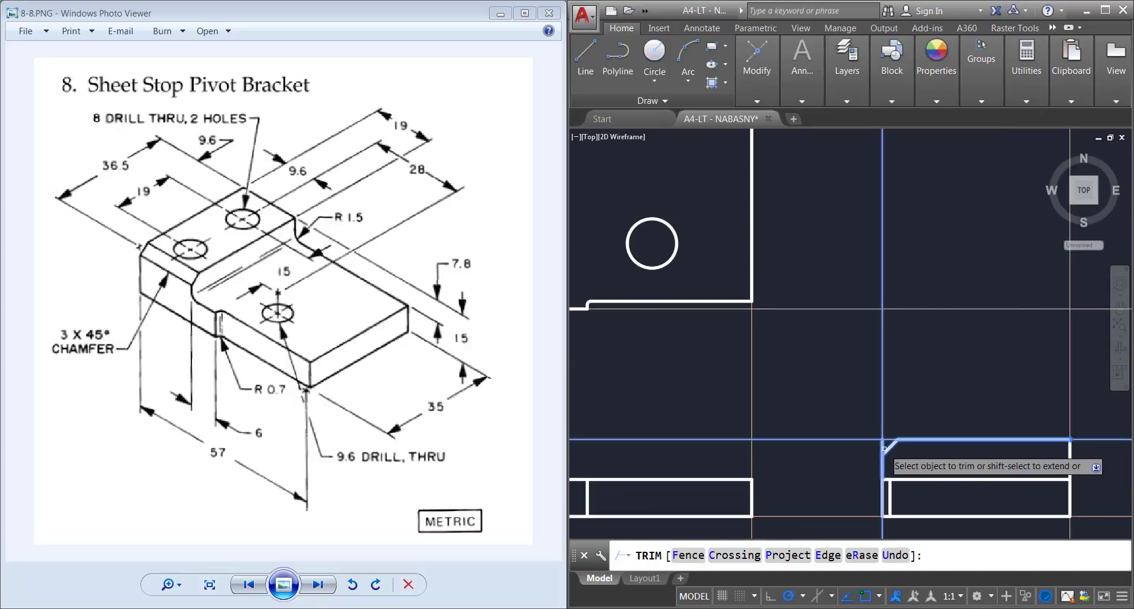
key(Escape)
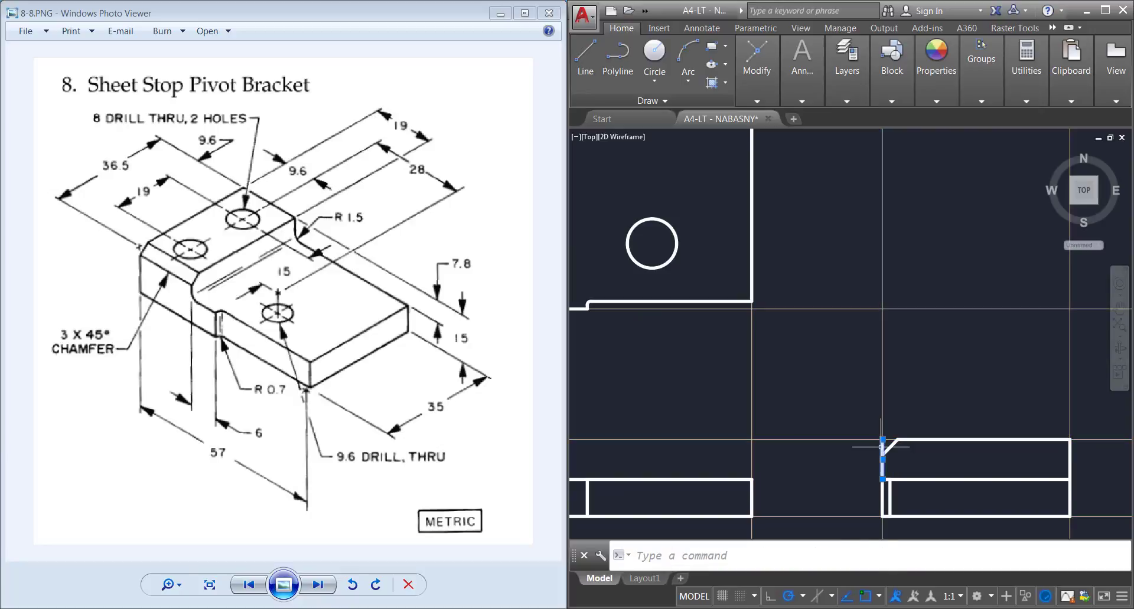
Delete the side view's left edge above the step and redraw it between the chamfer's lower end and the step
key(Delete)
key(Delete)
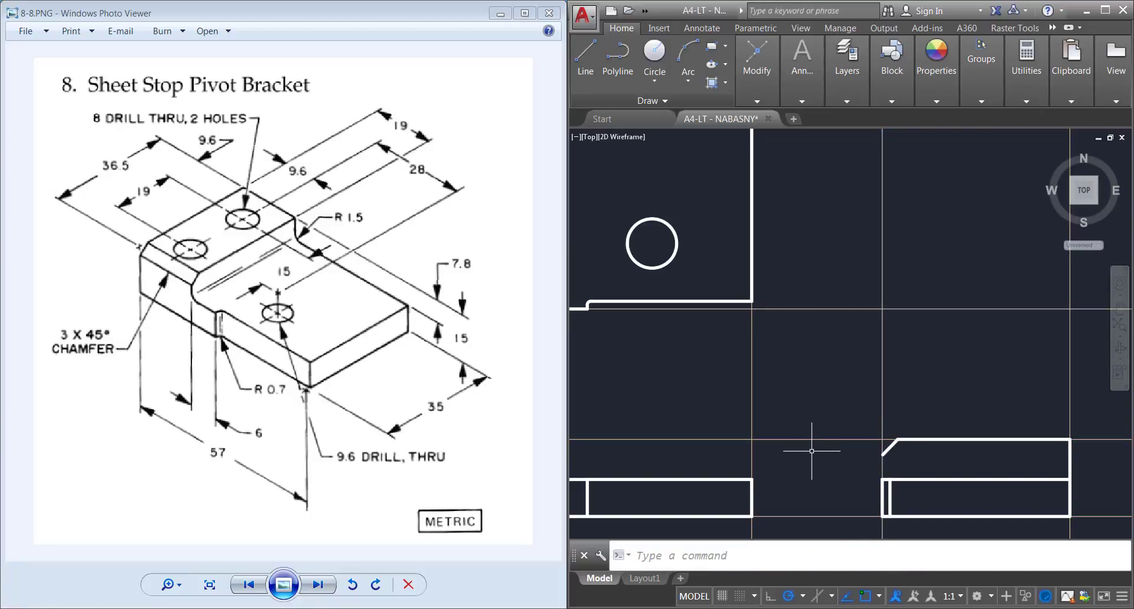
click(585, 59)
click(882, 480)
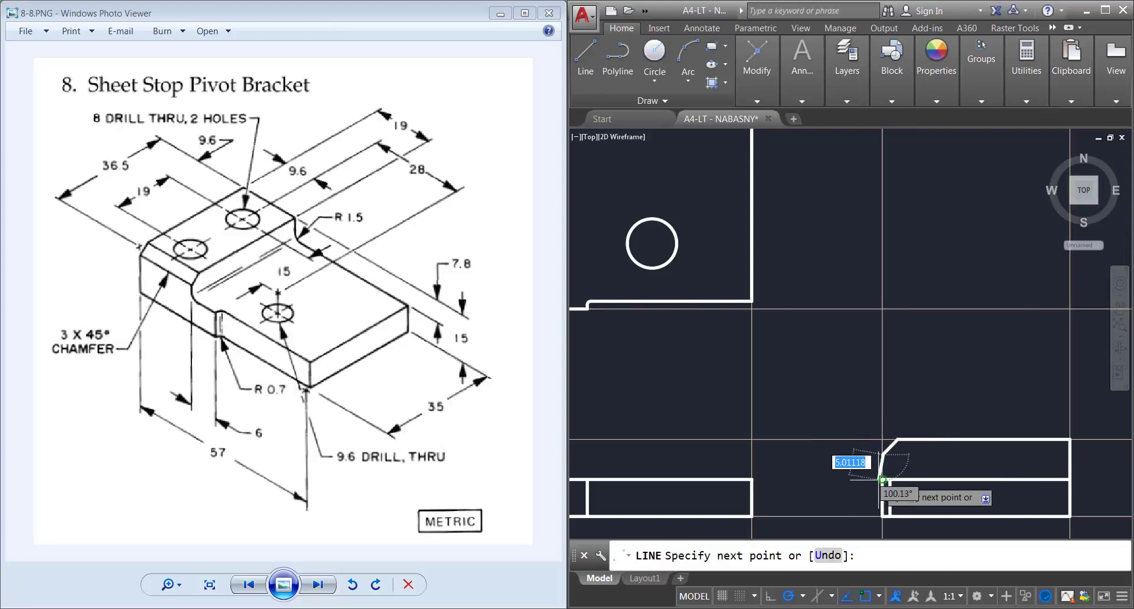
key(Escape)
scroll(992, 466, down, 2)
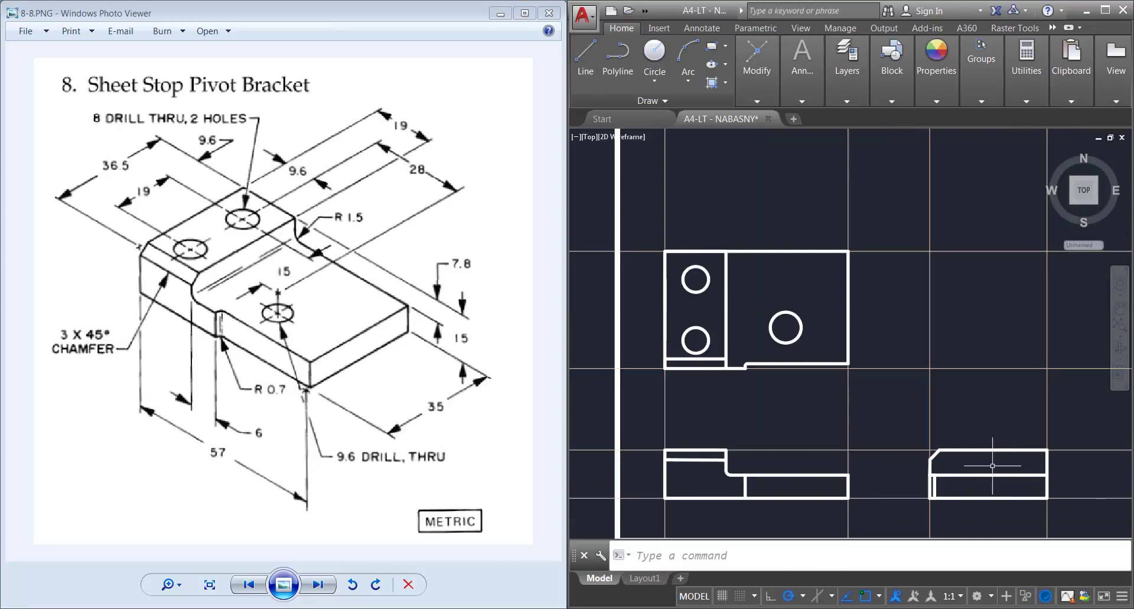